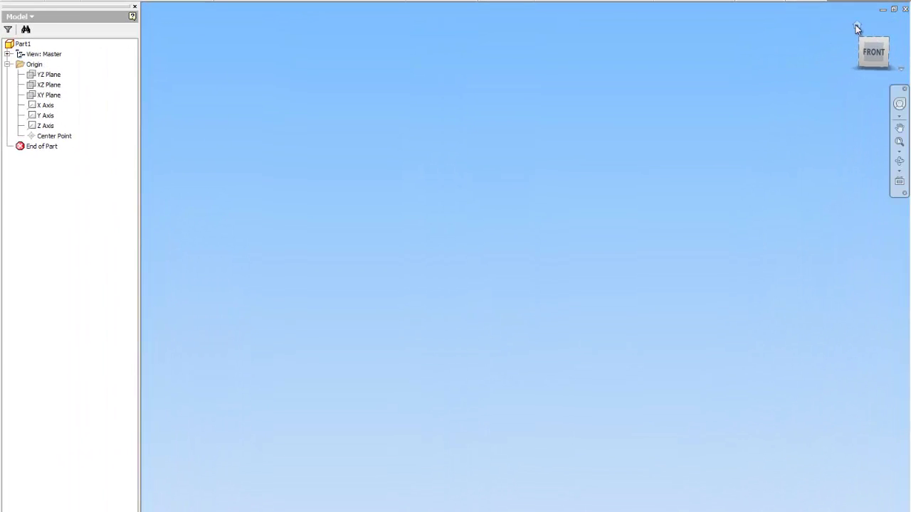
Step: Return the empty new part to the ViewCube home isometric view
click(856, 27)
Step: Sketch on the XY Plane and draw the base's left edge, long bottom edge and middle step
click(52, 95)
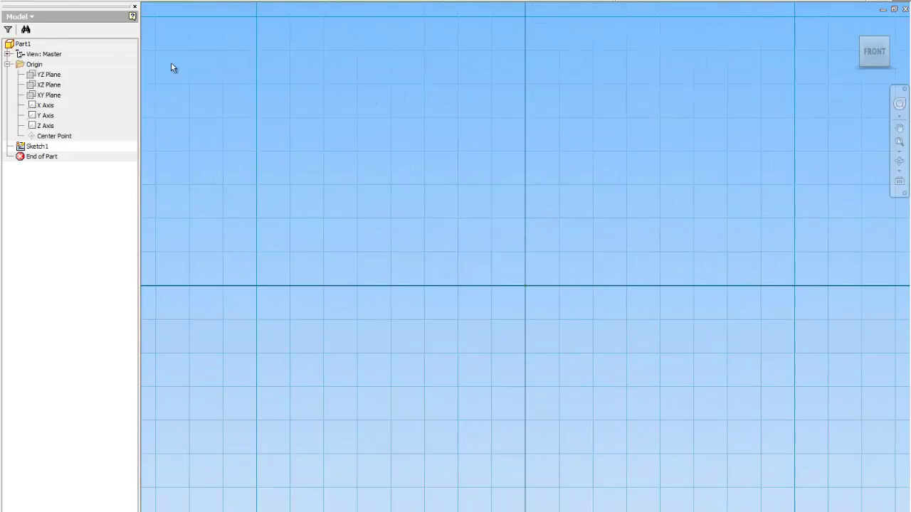
click(202, 258)
click(202, 343)
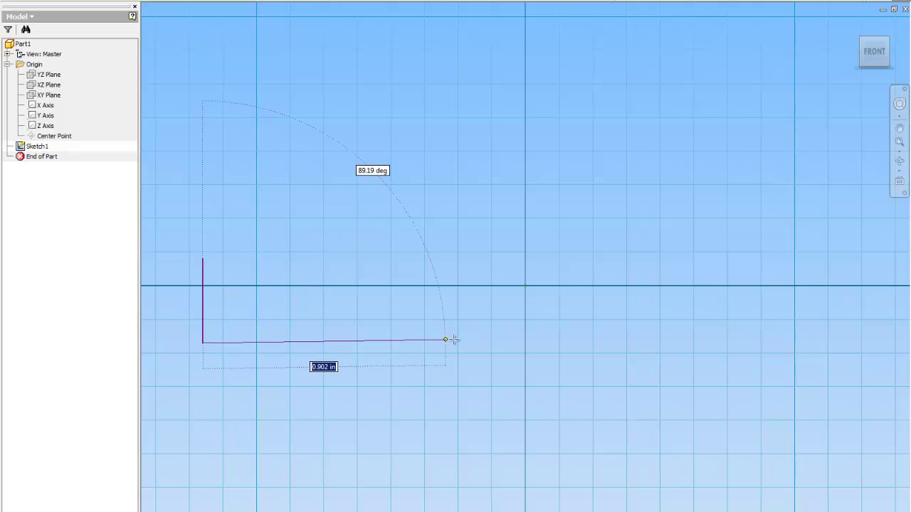
click(521, 343)
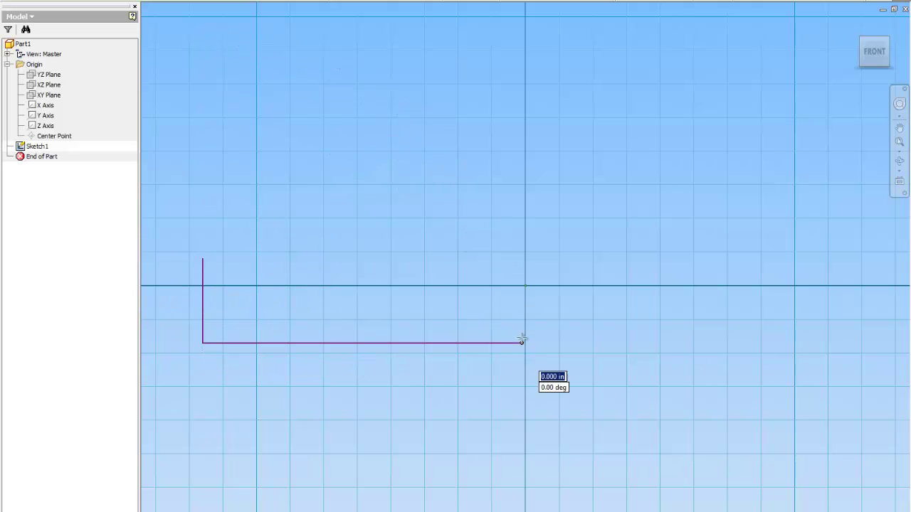
click(520, 231)
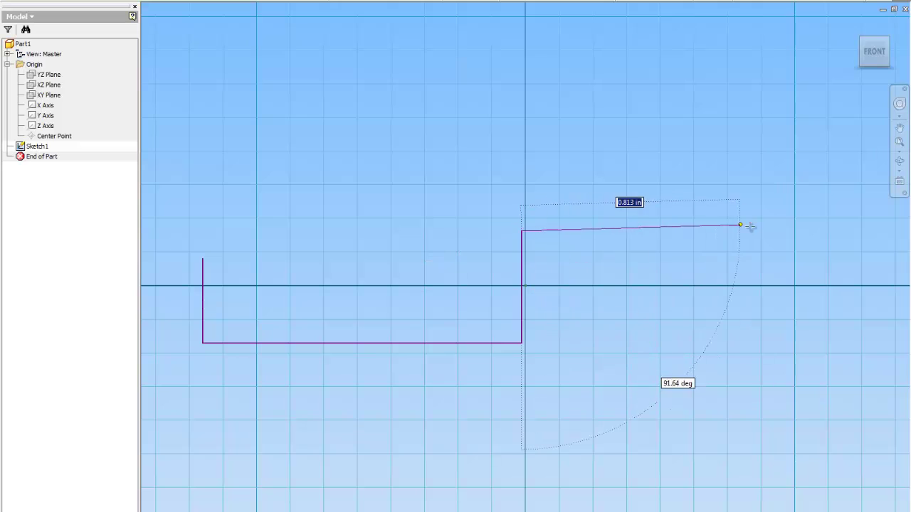
click(773, 232)
scroll(773, 233, up, 2)
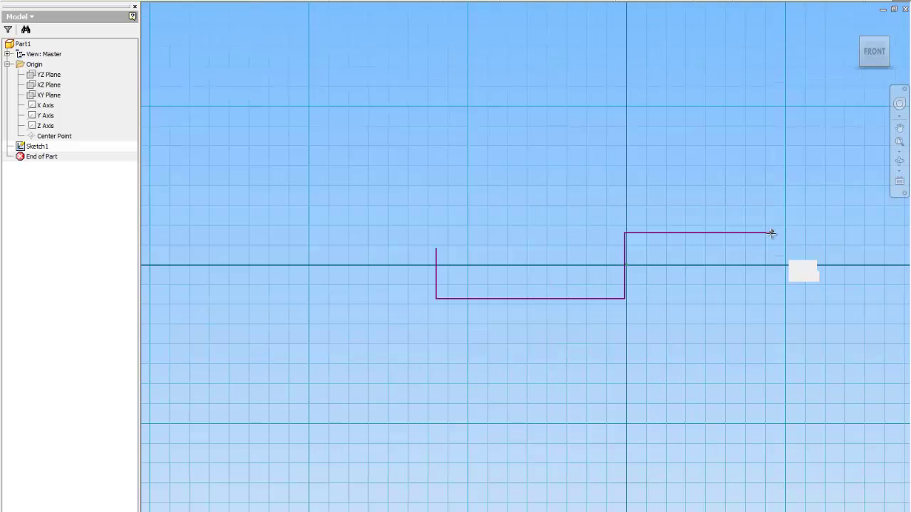
scroll(772, 232, up, 2)
double_click(771, 233)
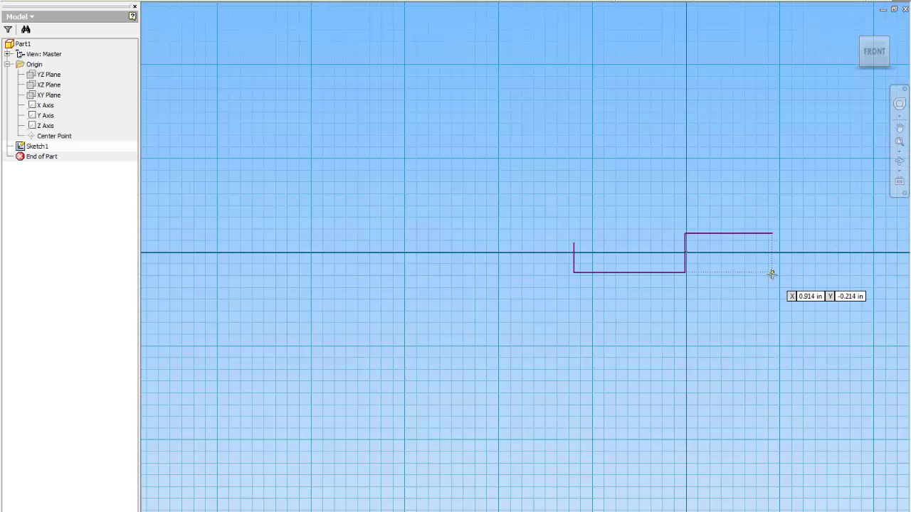
Step: Draw the right base step and the two rectangular uprights with the slot between them
click(771, 273)
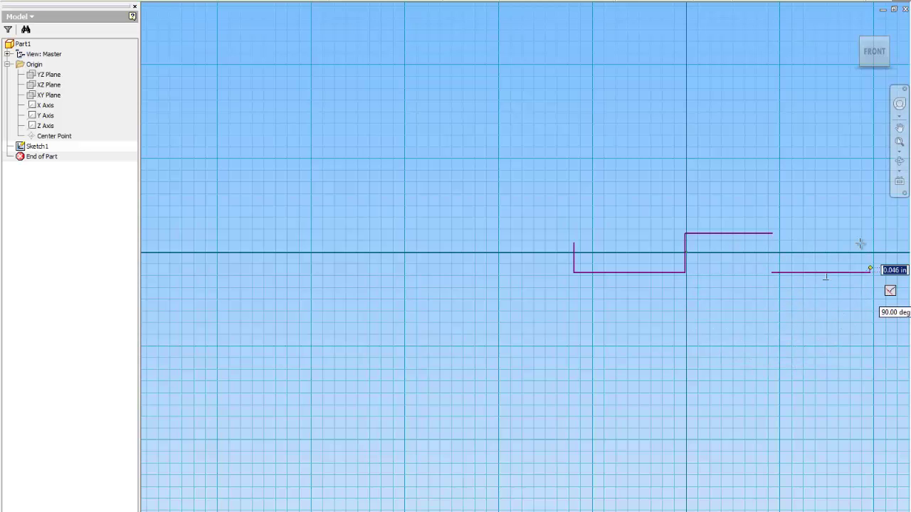
click(869, 272)
click(870, 233)
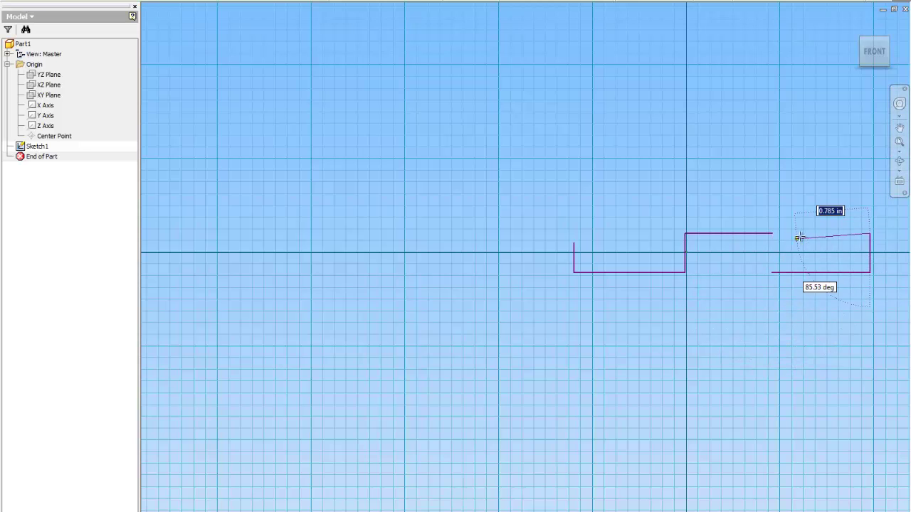
click(809, 232)
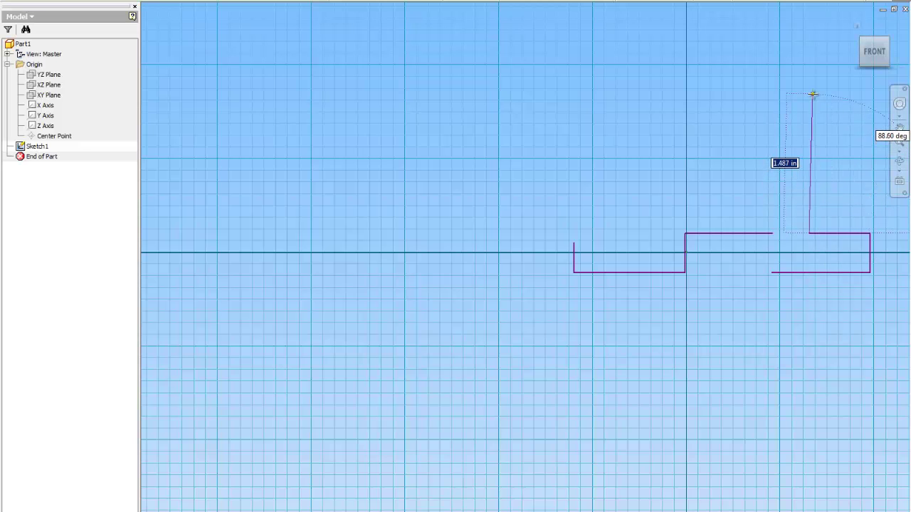
click(809, 92)
click(763, 92)
click(763, 166)
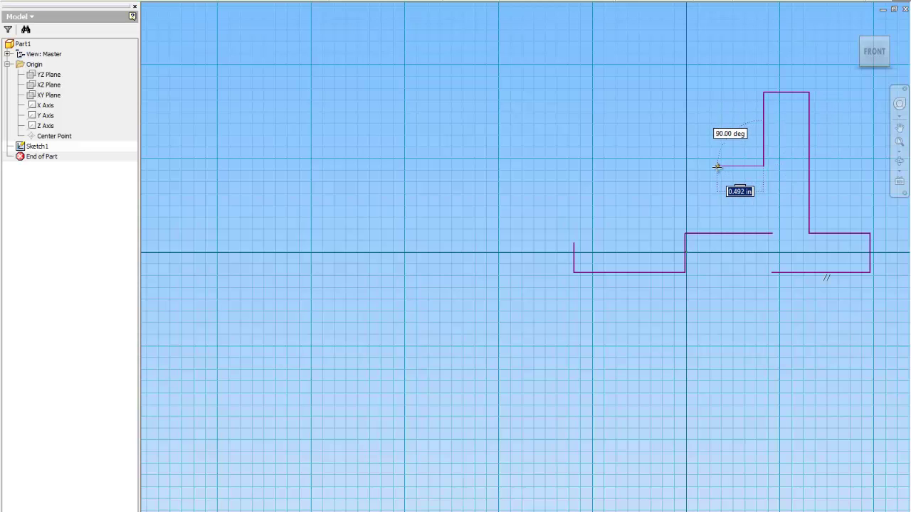
click(711, 166)
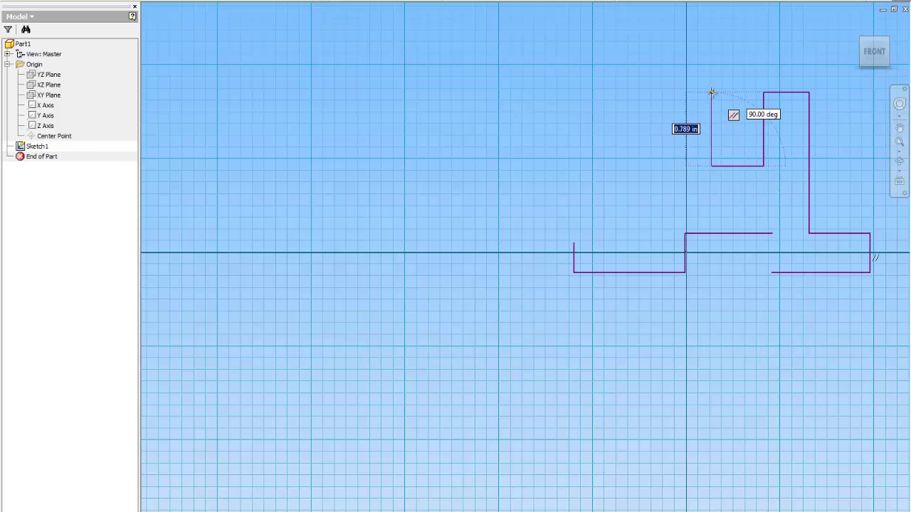
click(711, 91)
click(646, 92)
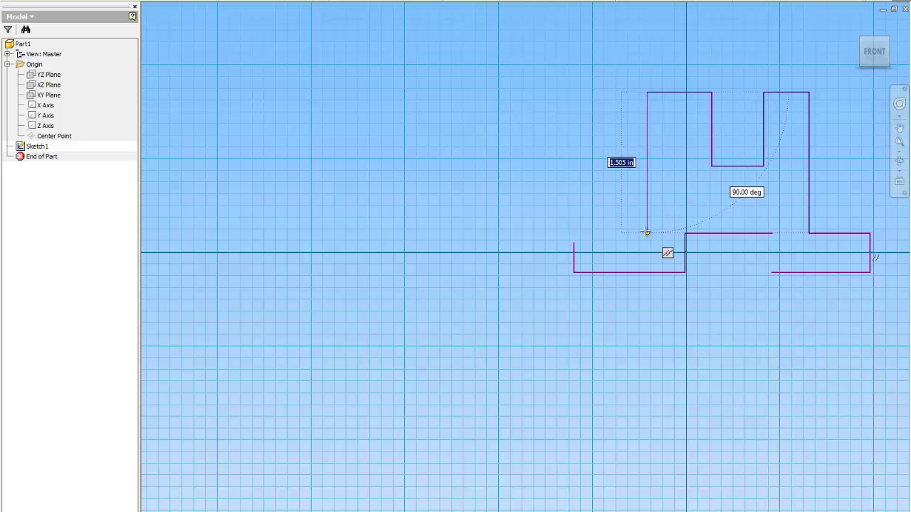
click(646, 232)
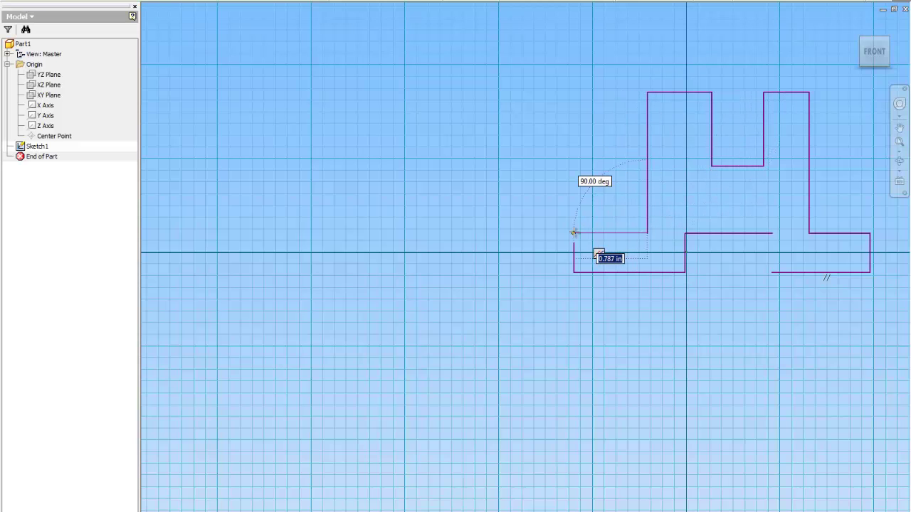
click(573, 233)
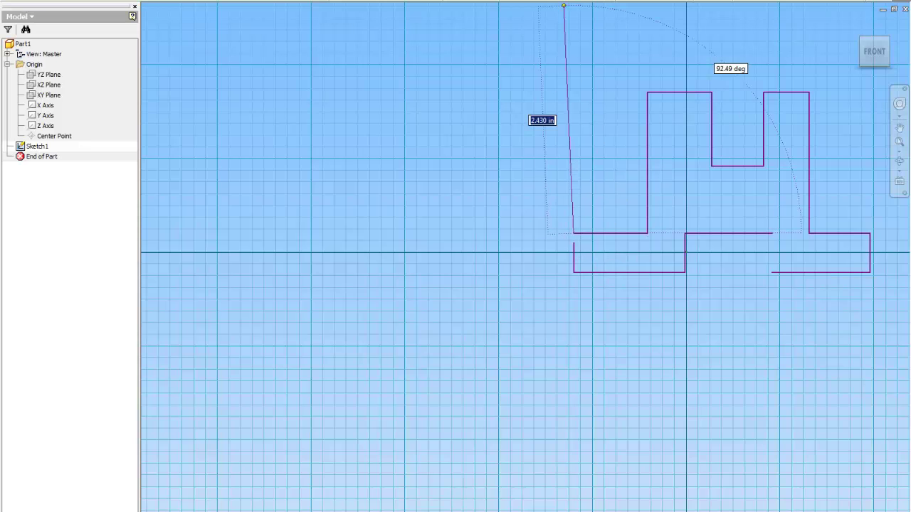
Step: Extend the short left edge to close the corner and fit the sketch in view
key(Escape)
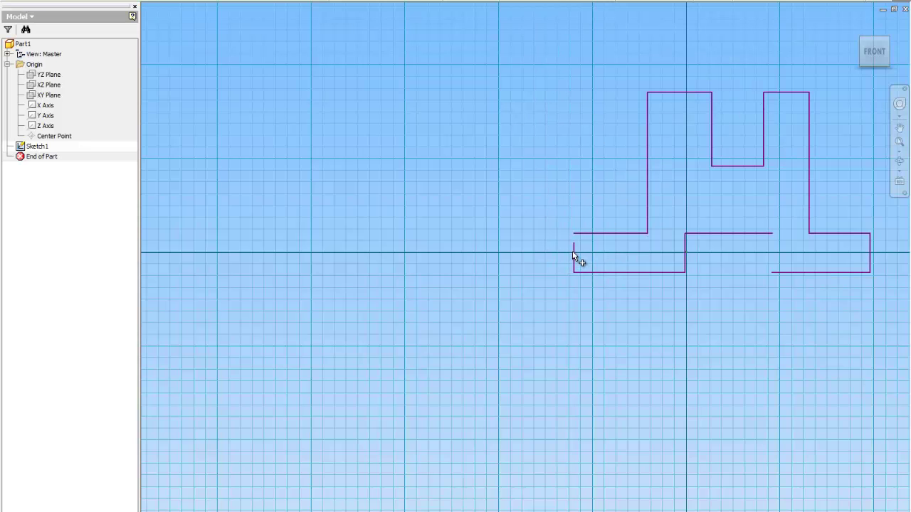
drag(574, 246, 573, 233)
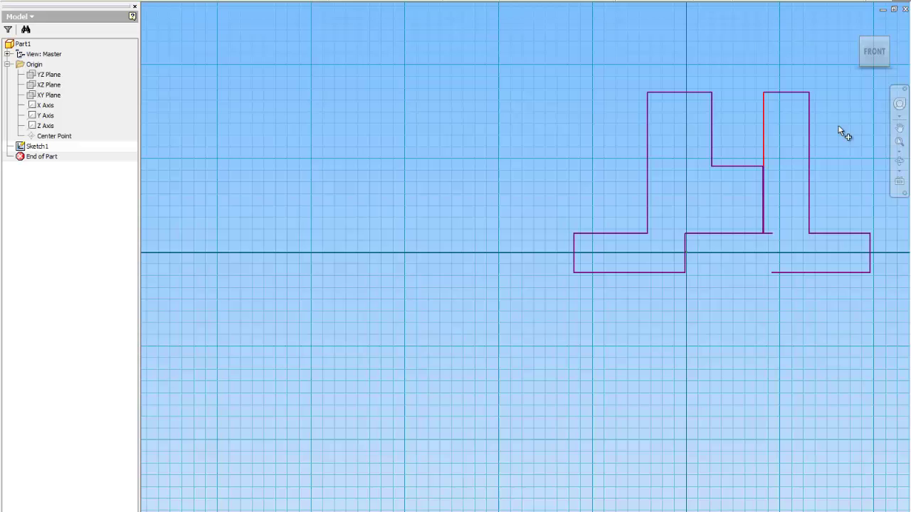
click(899, 143)
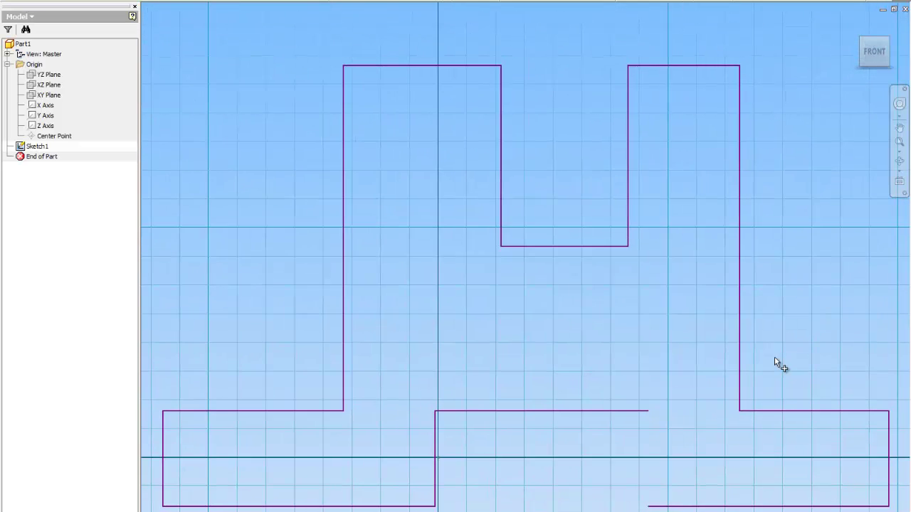
scroll(774, 364, up, 3)
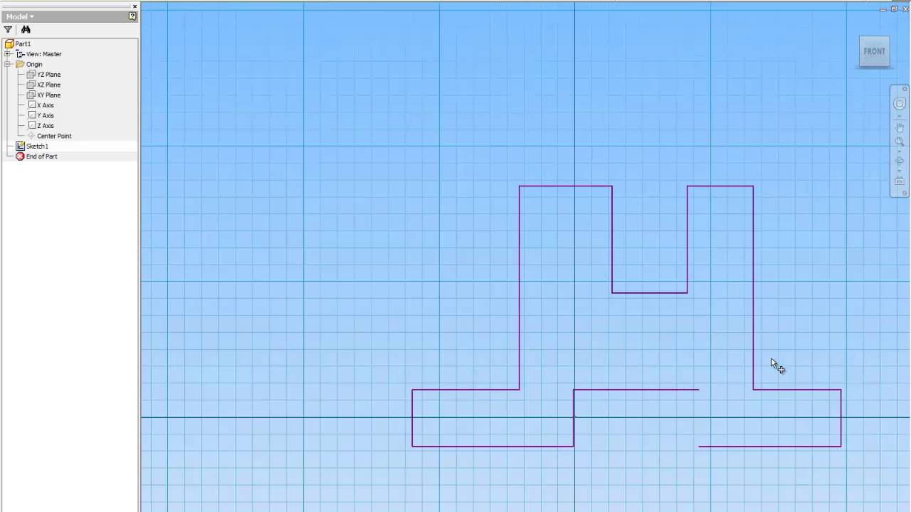
Step: Pan the view and draw a line closing the gap in the base outline
click(899, 128)
drag(644, 331, 573, 275)
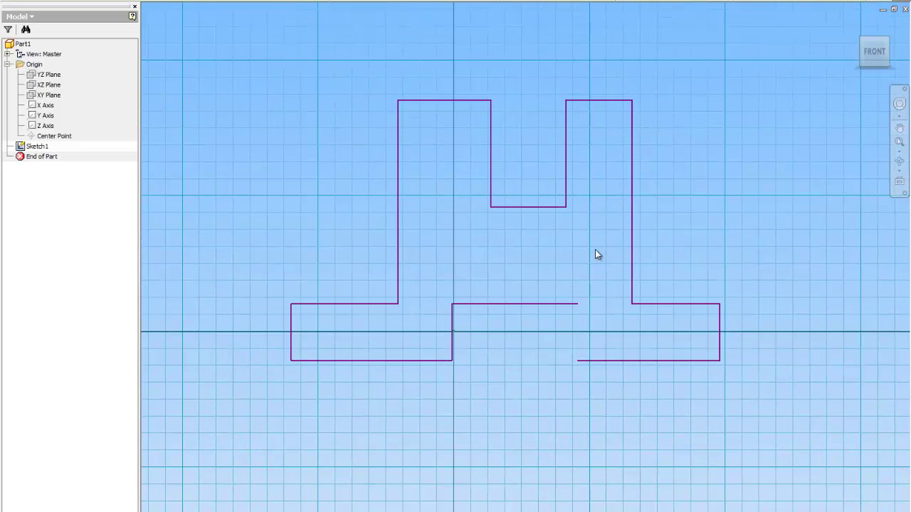
right_click(596, 254)
click(642, 252)
click(577, 304)
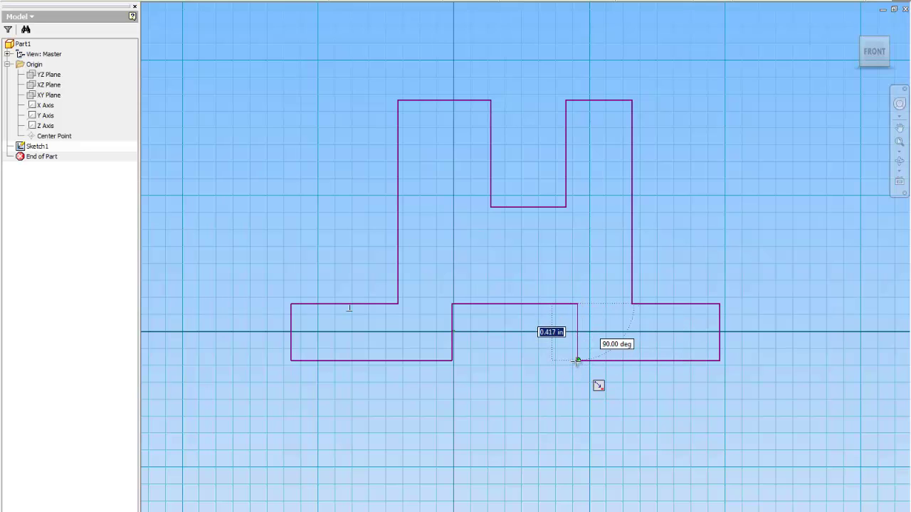
click(578, 360)
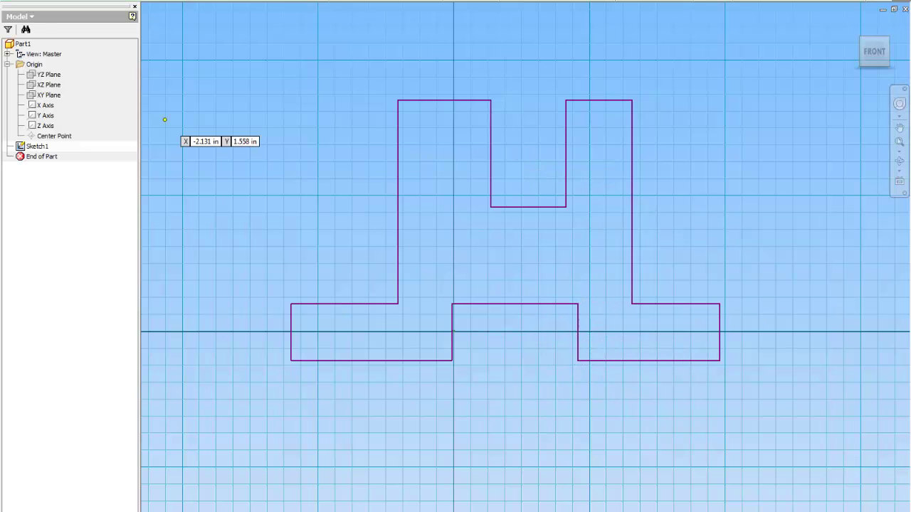
key(Escape)
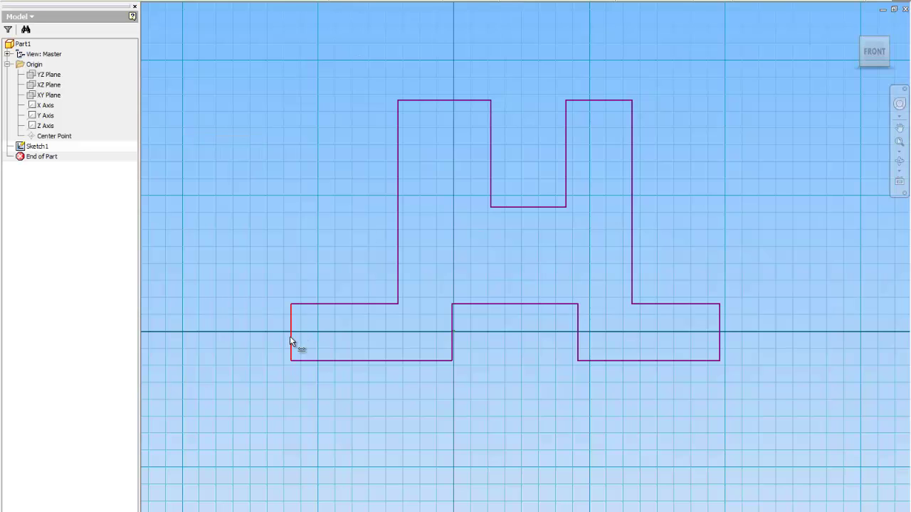
Step: Dimension the overall base width to 4.5 in, undoing an unwanted .977 dimension
click(290, 337)
click(719, 331)
click(557, 450)
text(4.5)
key(Return)
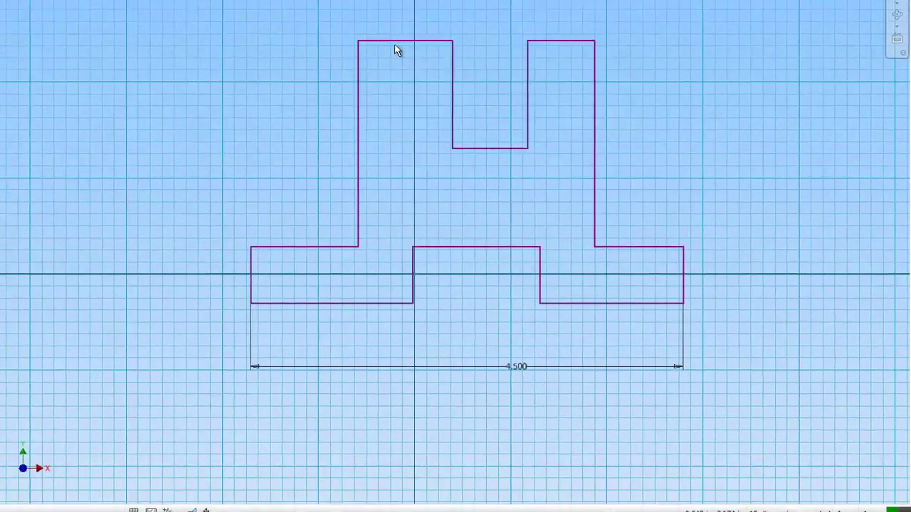
click(451, 130)
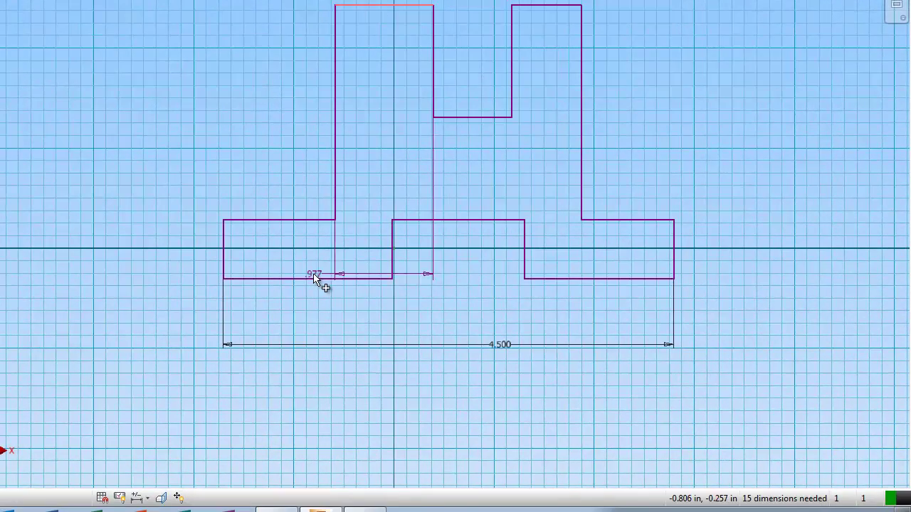
click(399, 366)
click(365, 324)
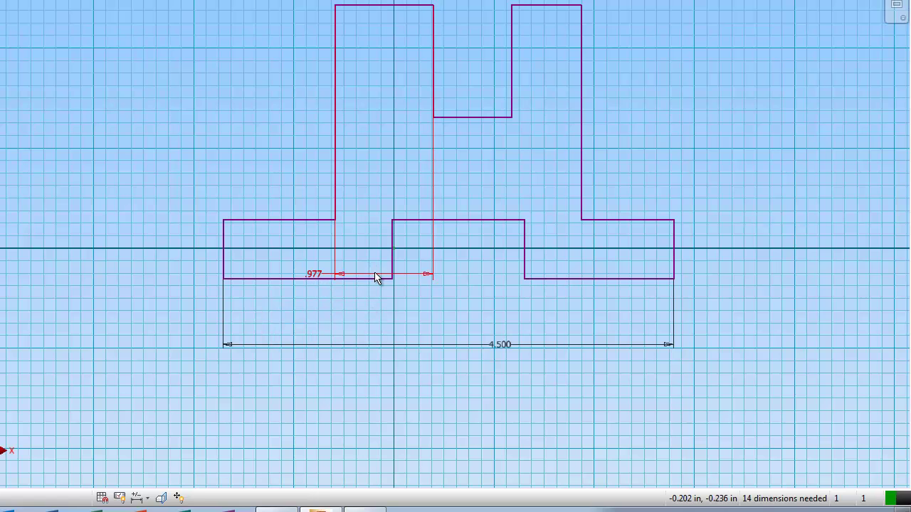
key(ctrl+z)
Step: Add 2.500 in height dimensions on the left and right sides of the profile
click(382, 5)
click(336, 278)
click(158, 214)
text(2.5)
key(Return)
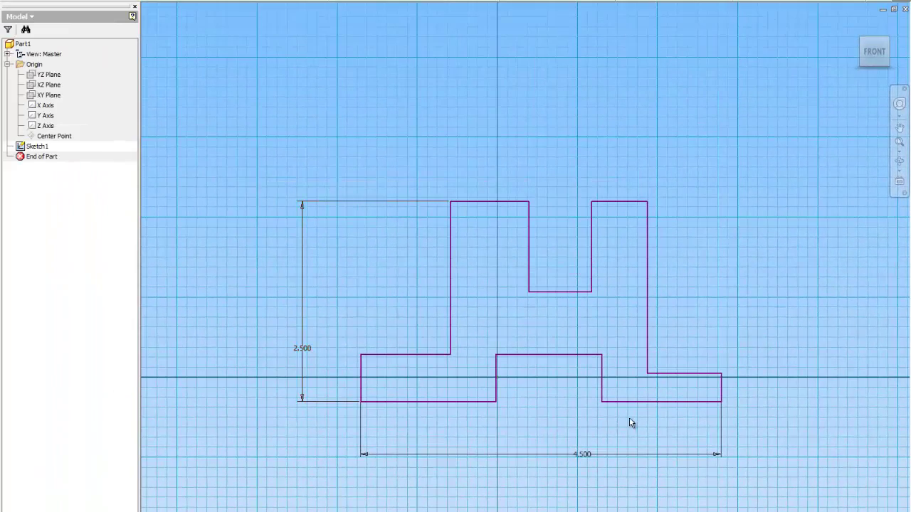
click(684, 402)
click(625, 202)
click(763, 264)
click(804, 304)
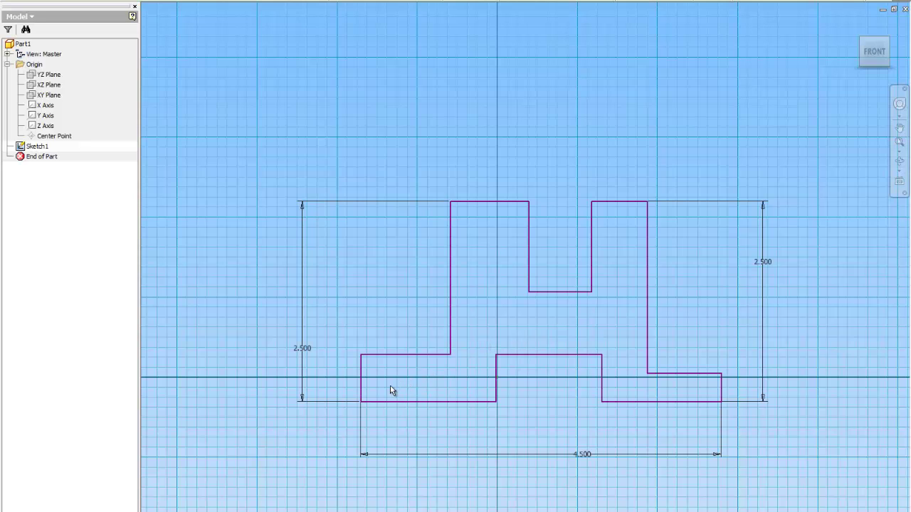
Step: Set the left and right end step heights to .500
click(363, 376)
click(348, 380)
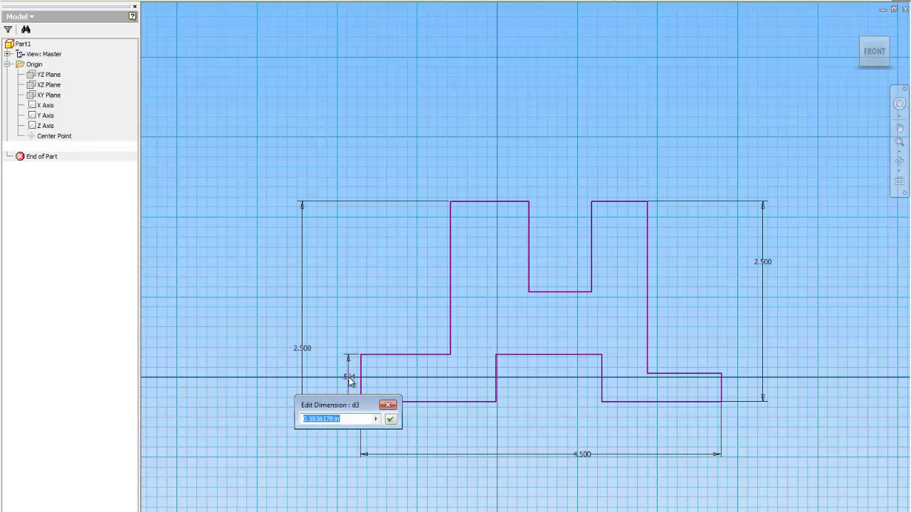
text(.5)
key(Return)
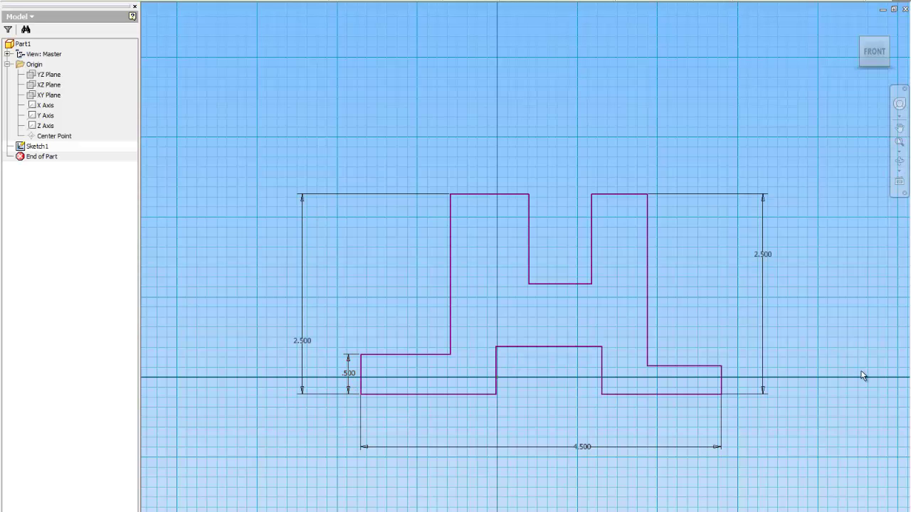
click(723, 383)
click(747, 380)
text(.5)
key(Return)
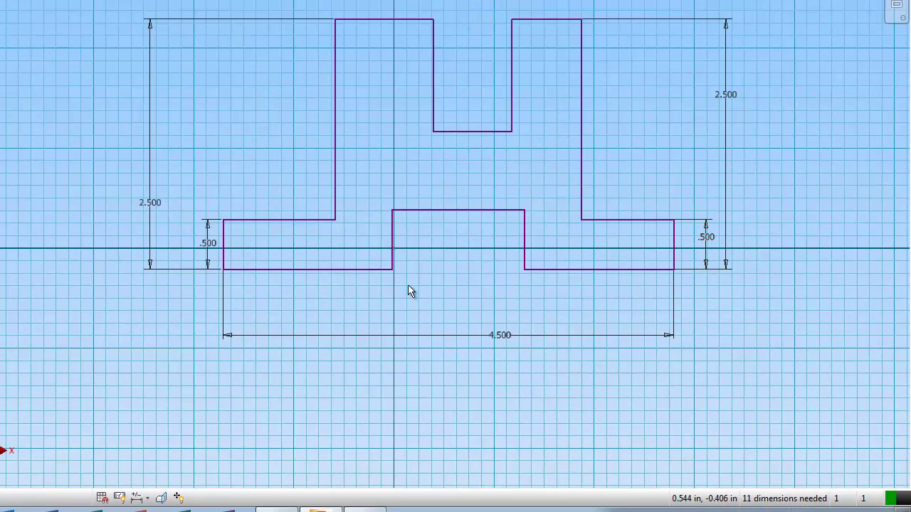
Step: Dimension both bottom base runs to 1 9/16
click(333, 269)
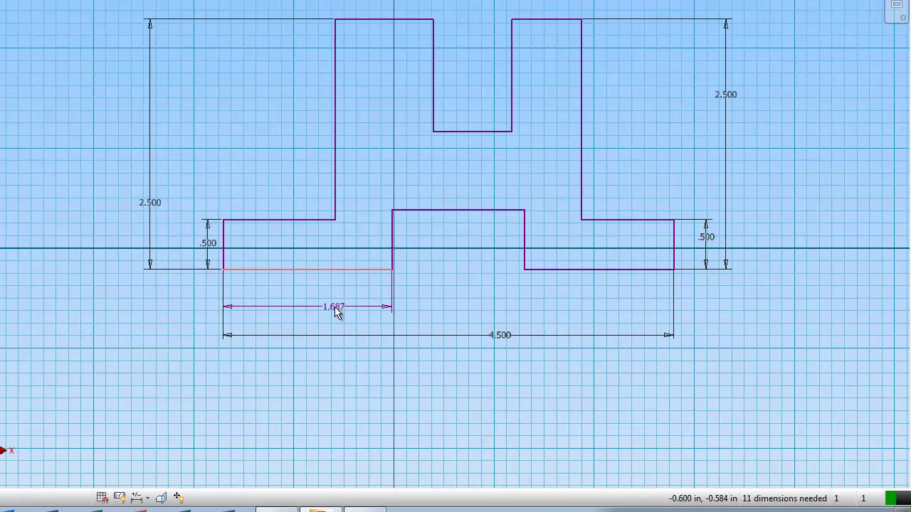
click(334, 308)
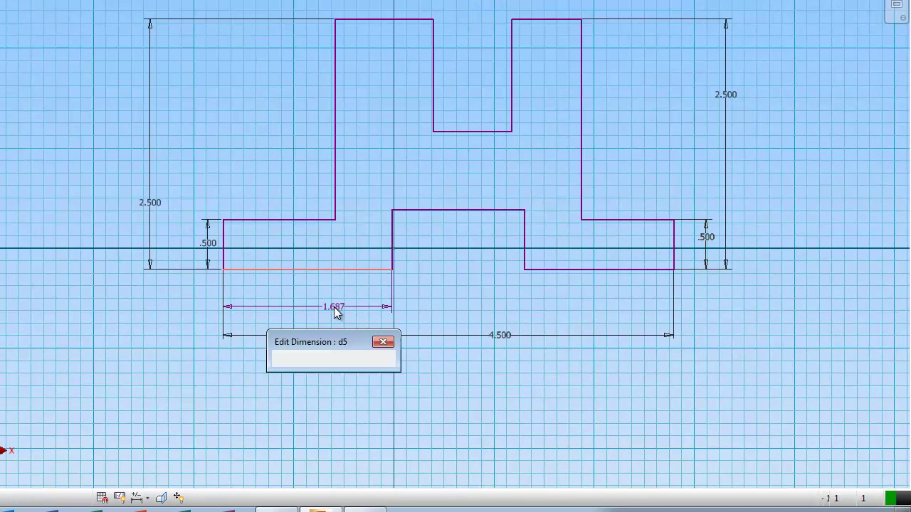
text(1.9)
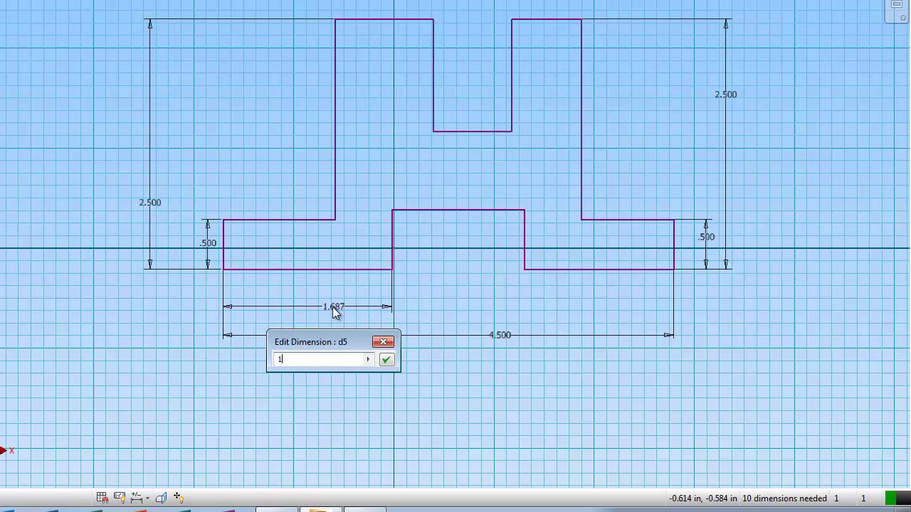
text(/16)
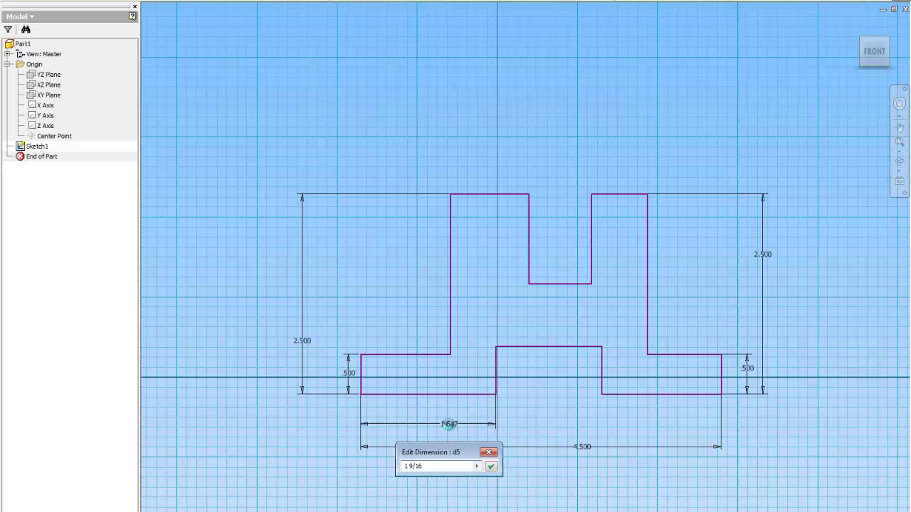
key(Return)
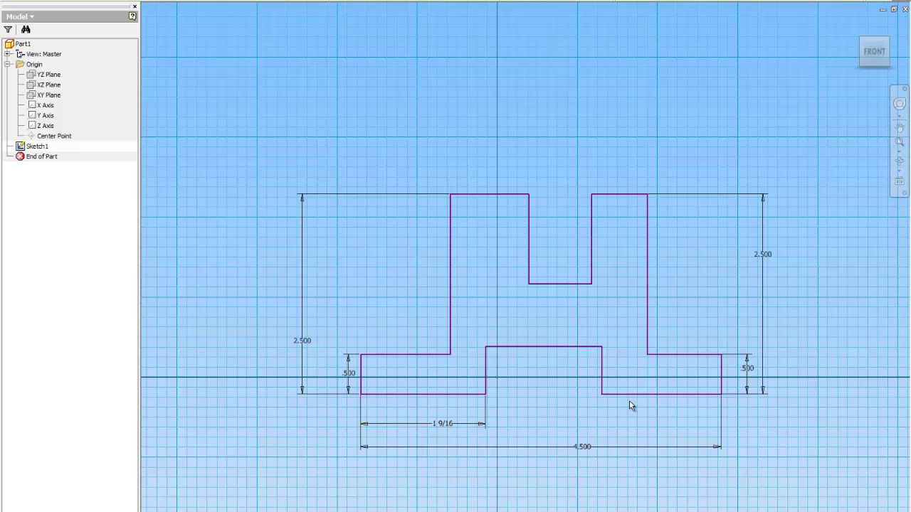
click(635, 400)
click(643, 421)
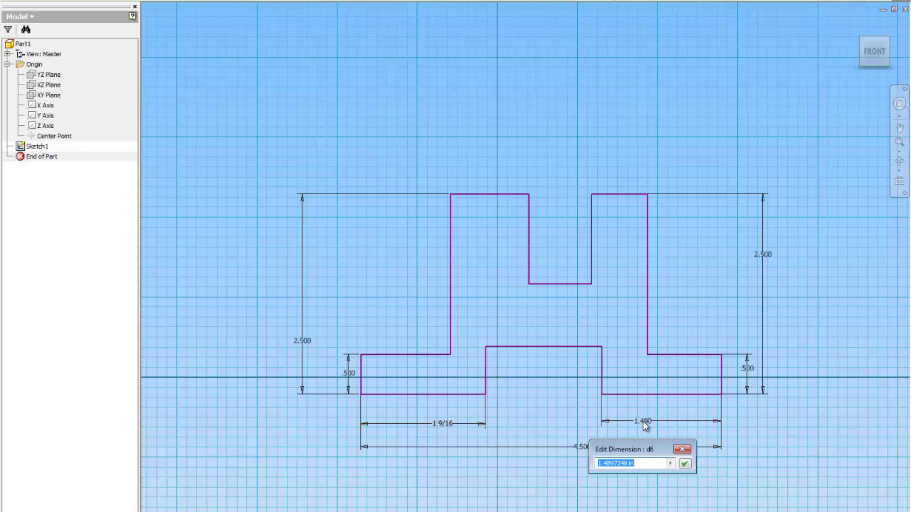
text(1 9/16)
key(Return)
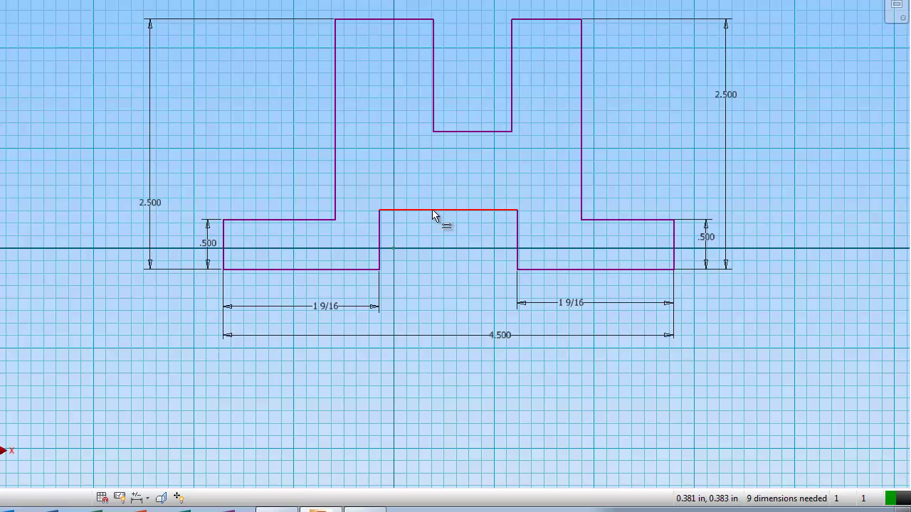
Step: Set the centre block height to 11/16 and the gap above it to .500
click(432, 210)
click(383, 269)
click(418, 251)
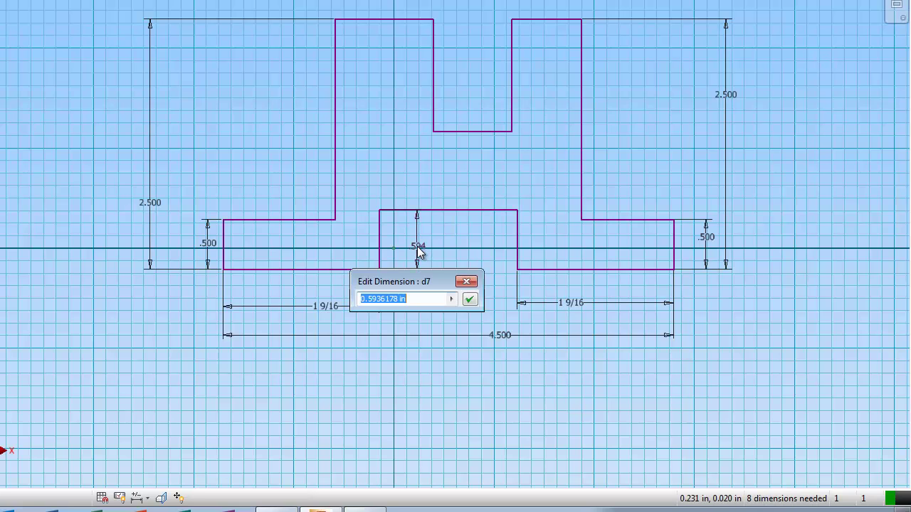
text(11/16)
key(Return)
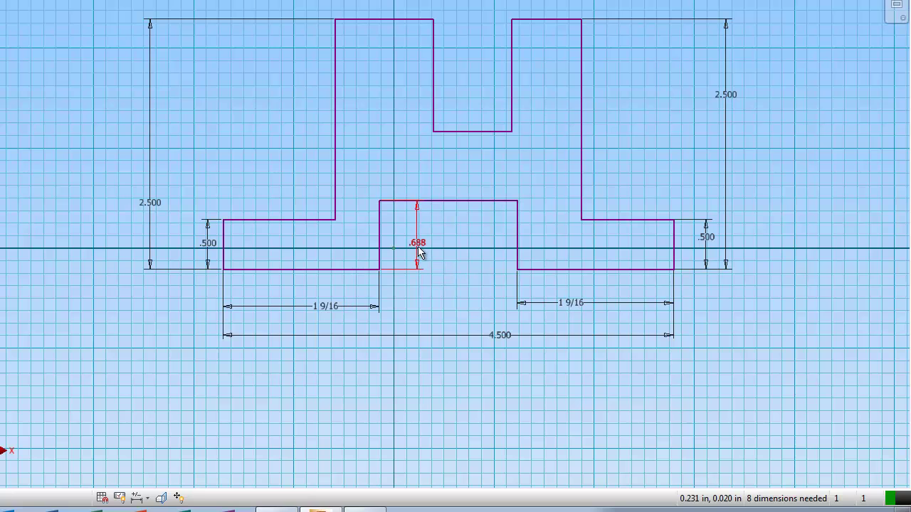
click(475, 201)
click(482, 132)
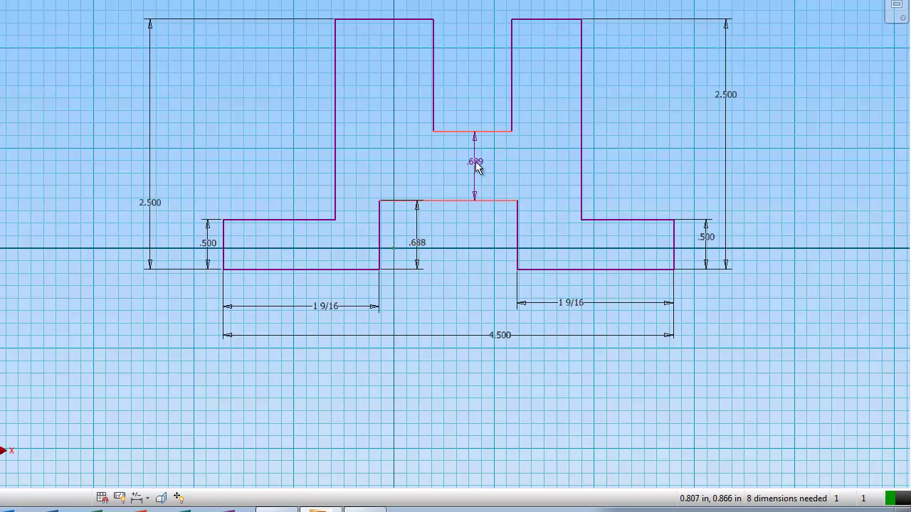
click(475, 162)
text(.5)
key(Return)
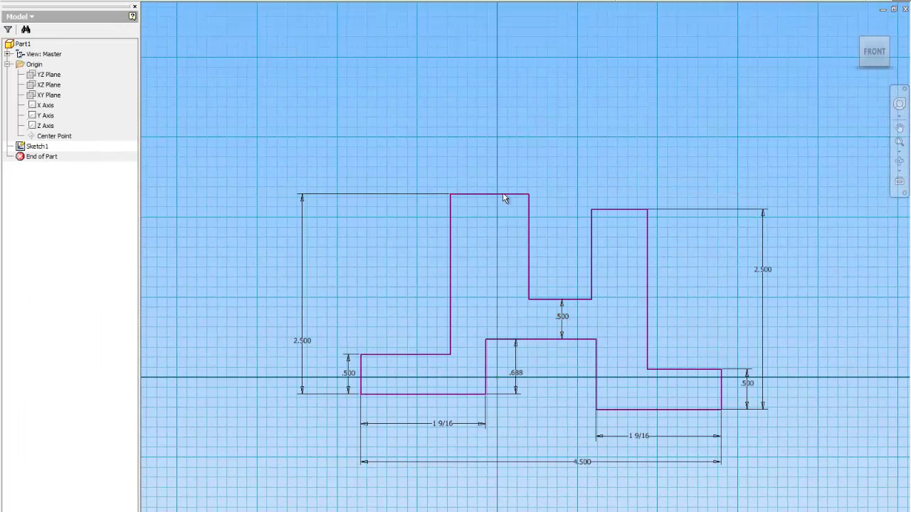
Step: Dimension the right base step to 1.000 and the right upright width to .750
click(695, 370)
click(702, 304)
text(1)
key(Return)
click(609, 211)
click(610, 154)
text(.)
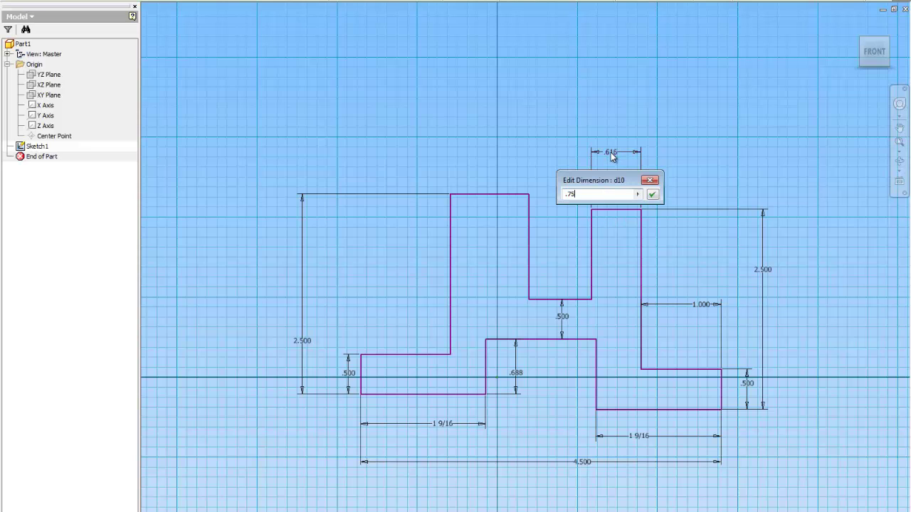
text(75)
key(Return)
Step: Set the slot width to 1.000 and the left upright width to .750
click(555, 298)
click(557, 149)
text(1)
key(Return)
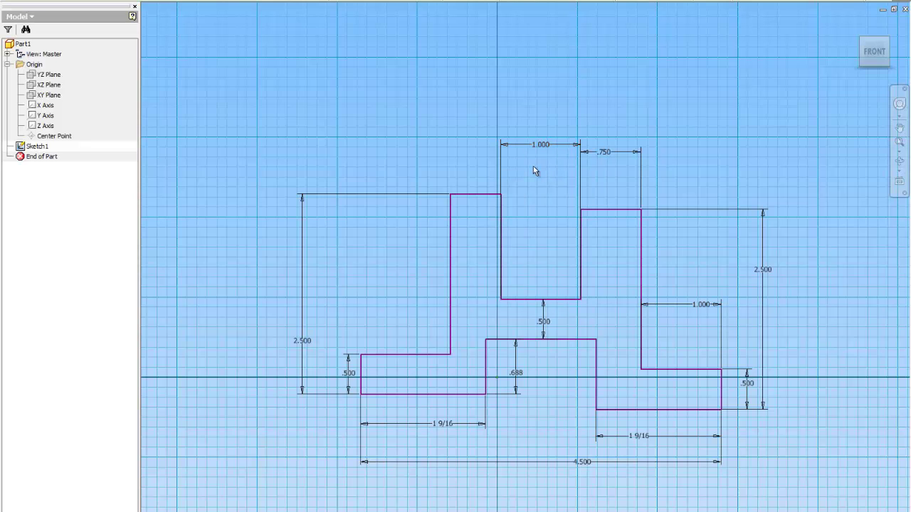
click(484, 194)
click(470, 136)
text(.75)
key(Return)
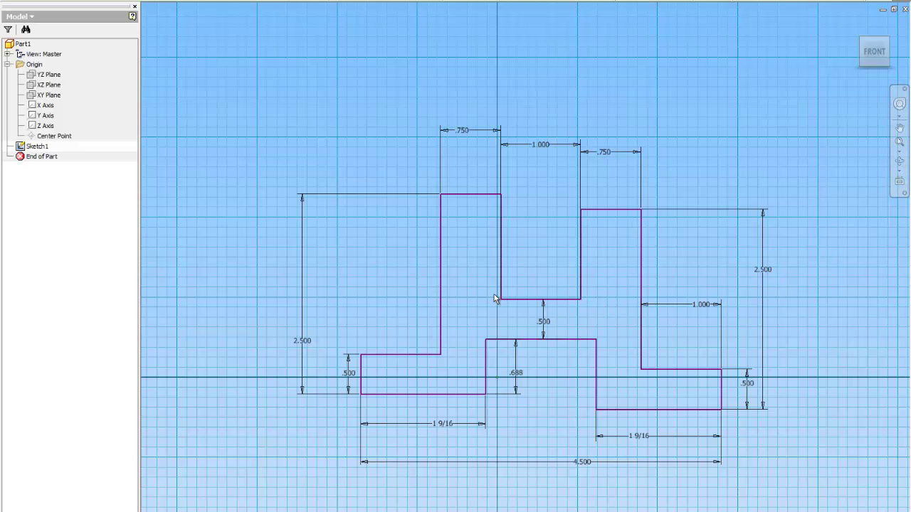
Step: Draw a line across the bottom of the sketch to the bottom-right corner
scroll(656, 468, up, 3)
scroll(656, 466, down, 3)
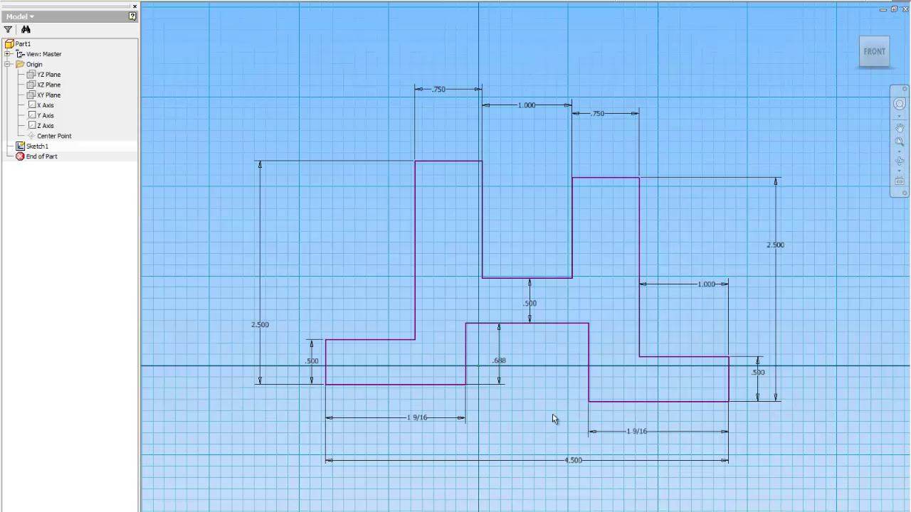
key(l)
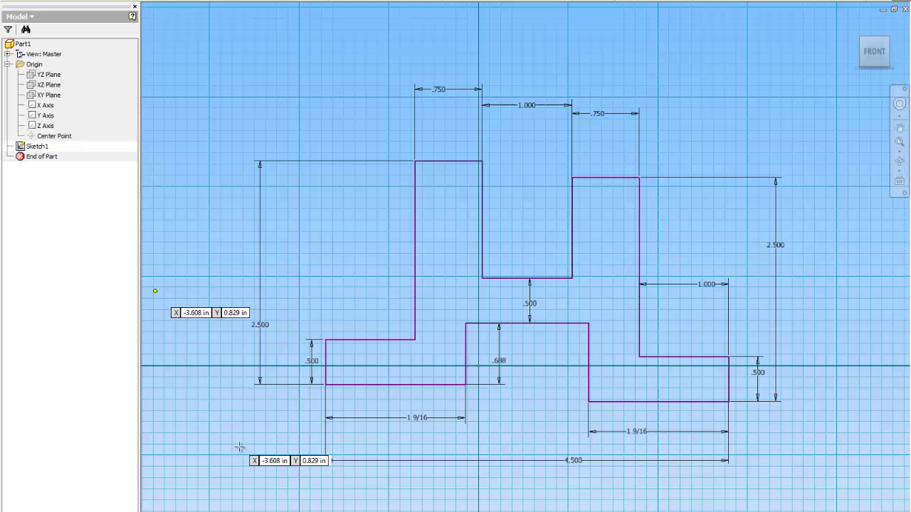
click(302, 401)
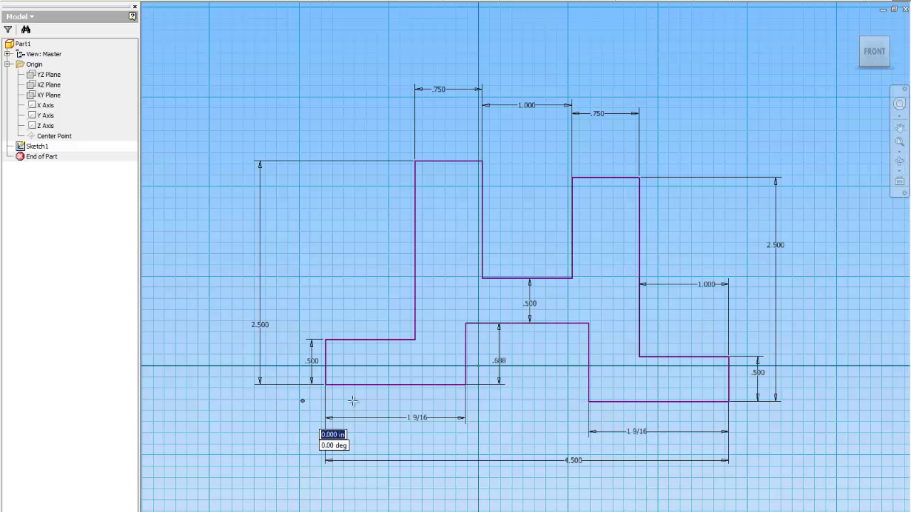
double_click(589, 401)
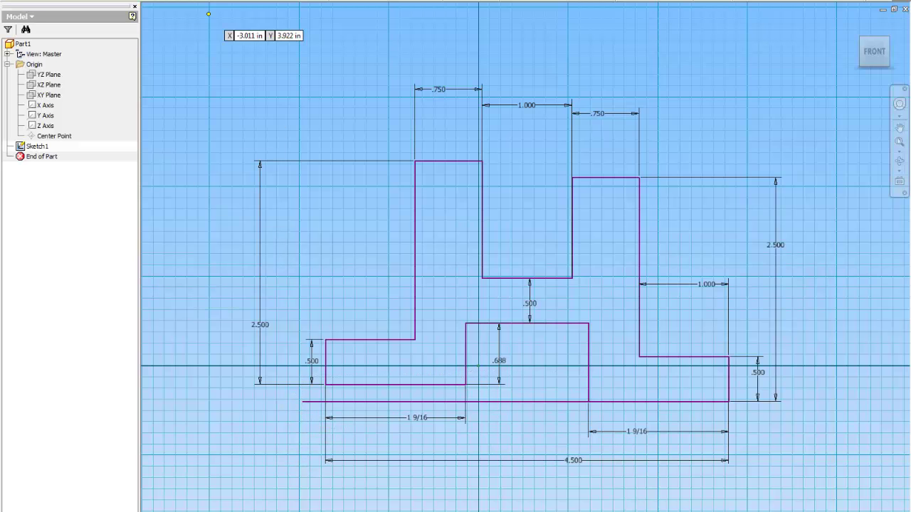
key(Escape)
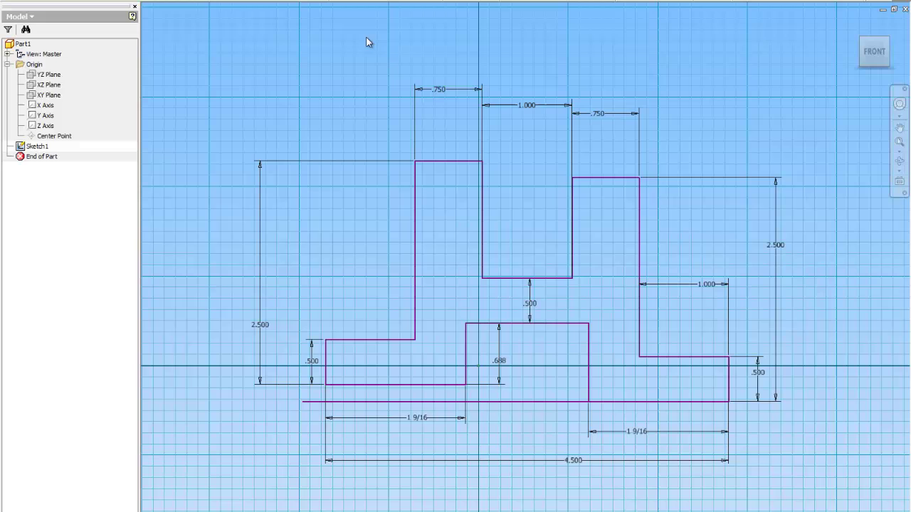
Step: Dimension the bottom offset to 0, then delete the redundant line and its dimension
key(d)
click(440, 385)
click(437, 402)
click(439, 399)
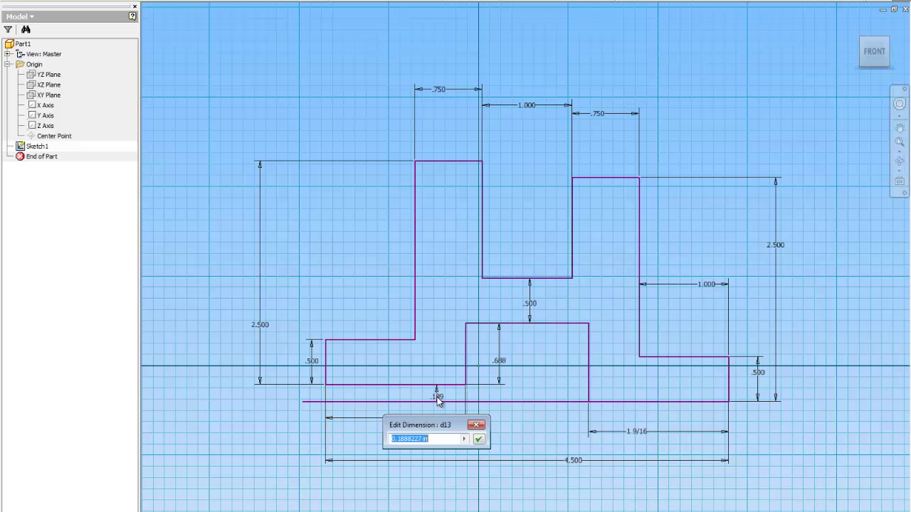
text(0)
key(Return)
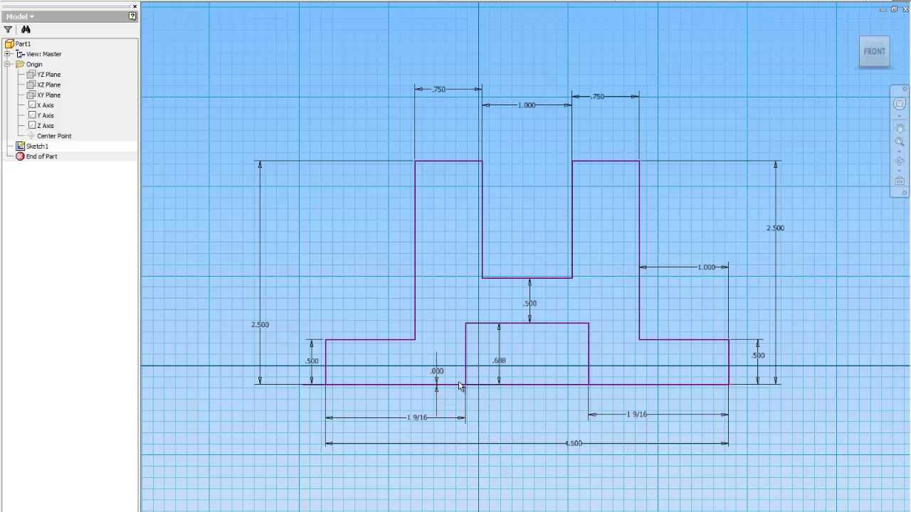
click(517, 388)
key(Delete)
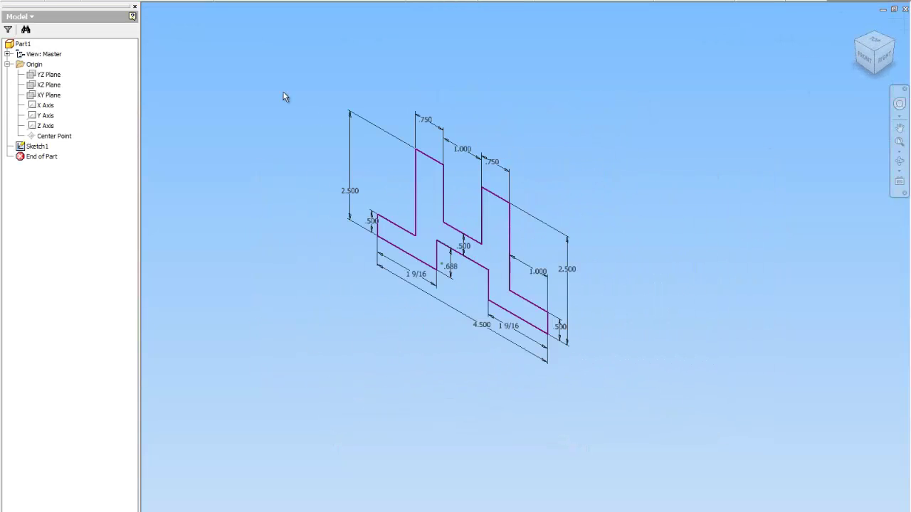
Step: Extrude the sketch profile 1.25 in to create Extrusion1
key(e)
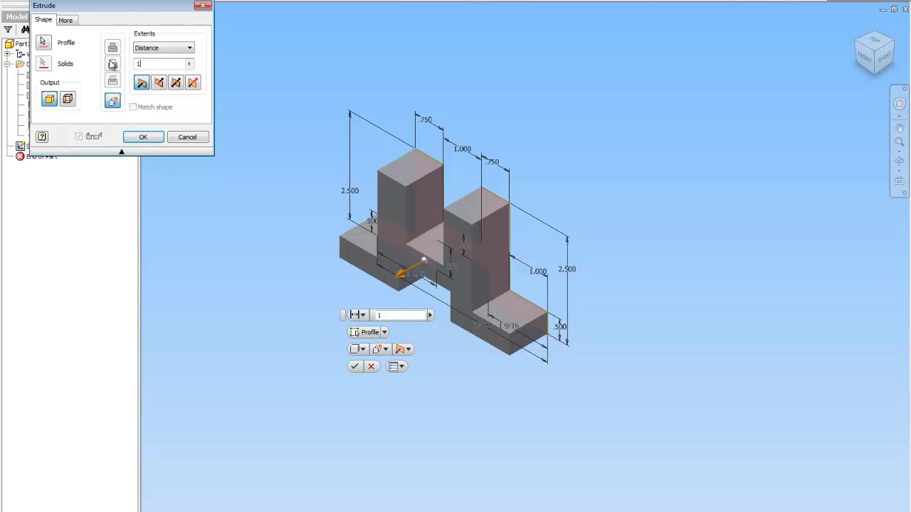
text(1.25)
key(Return)
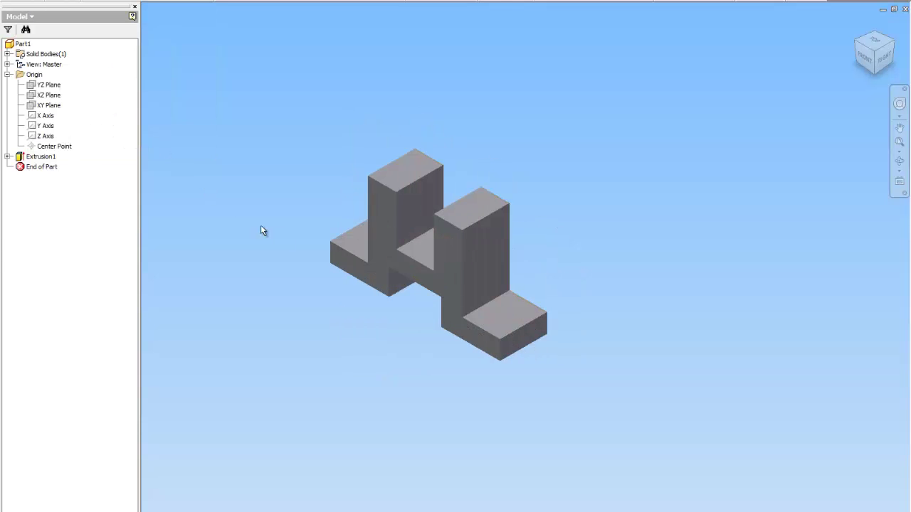
scroll(437, 267, up, 3)
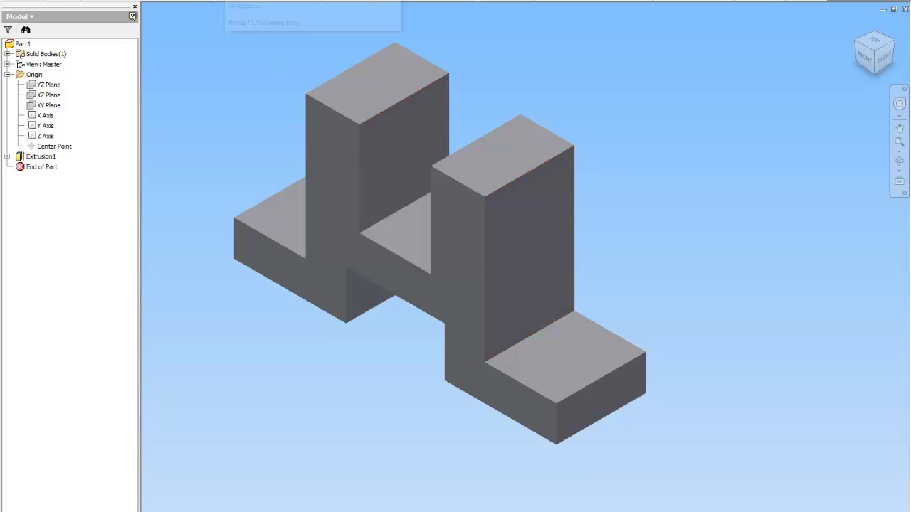
Step: Start a linear-placed 7/16 diameter hole on the front foot's top face
key(h)
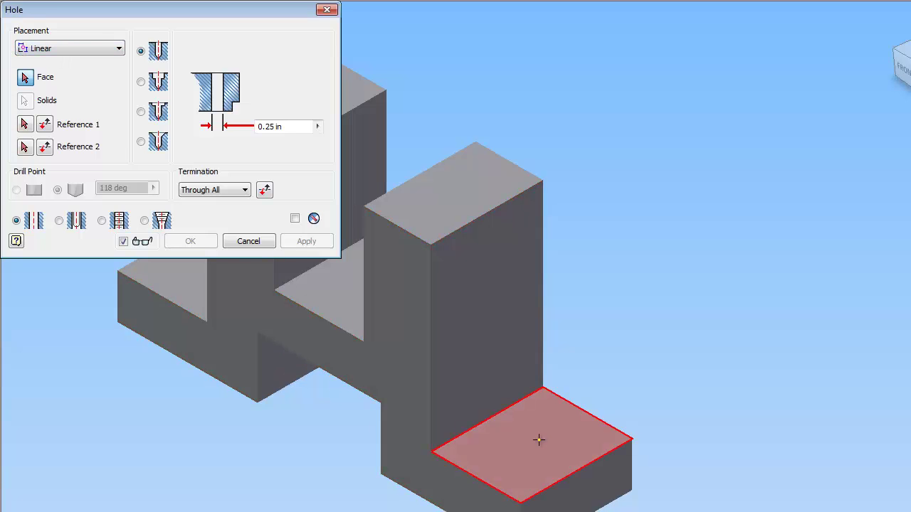
click(120, 49)
click(119, 50)
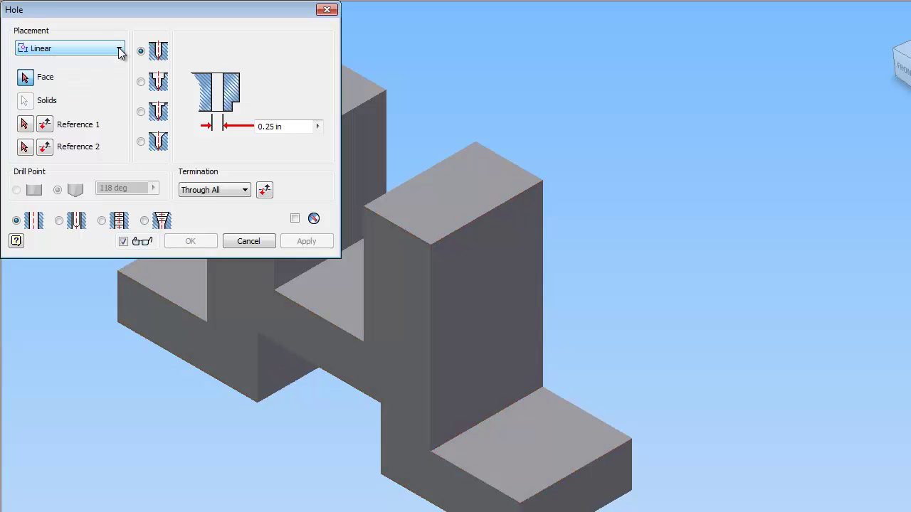
click(537, 436)
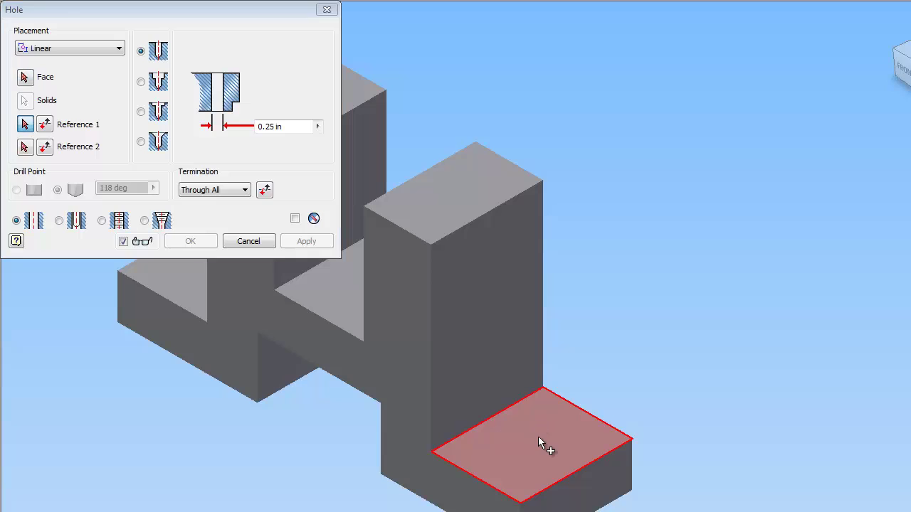
click(285, 127)
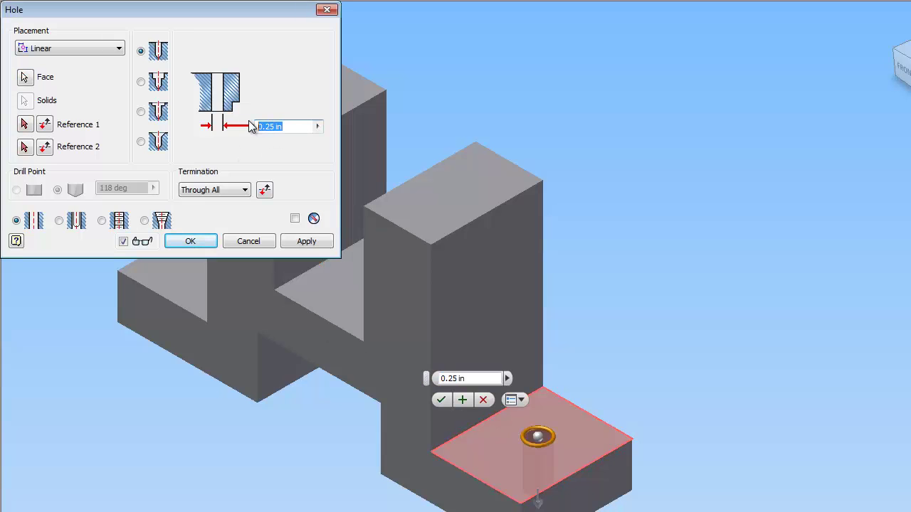
text(7/16)
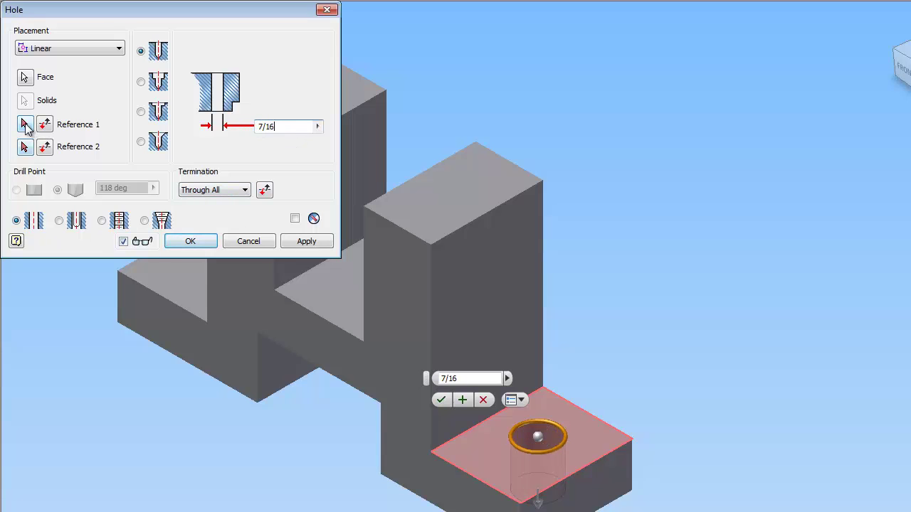
Step: Locate the hole .5 and 1 from two reference edges and create Hole1
click(25, 125)
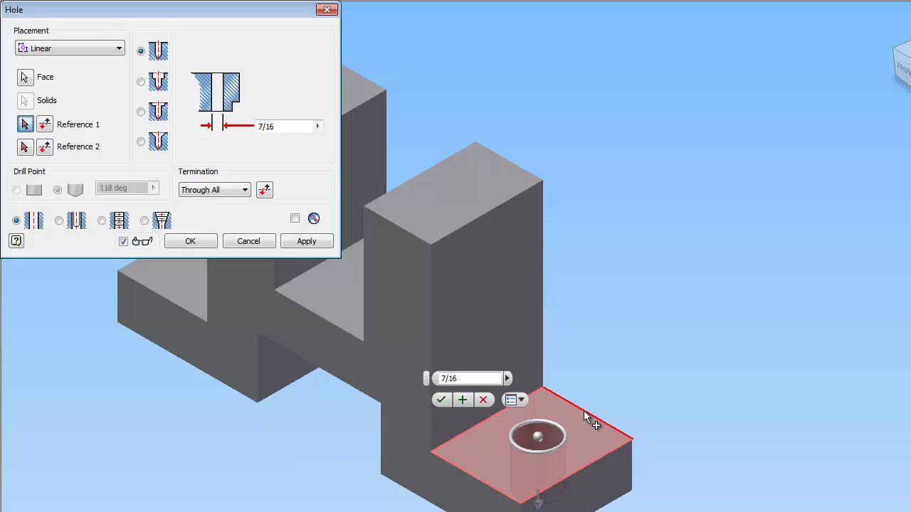
click(584, 411)
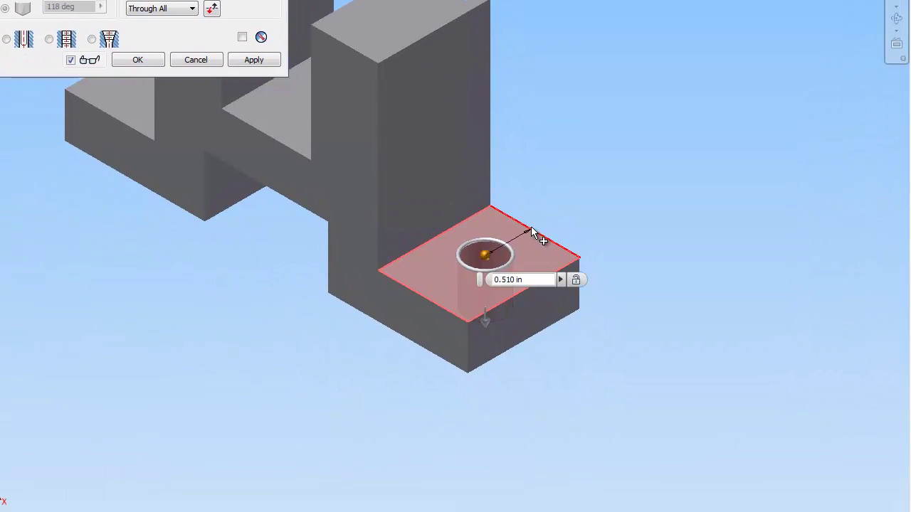
text(.5)
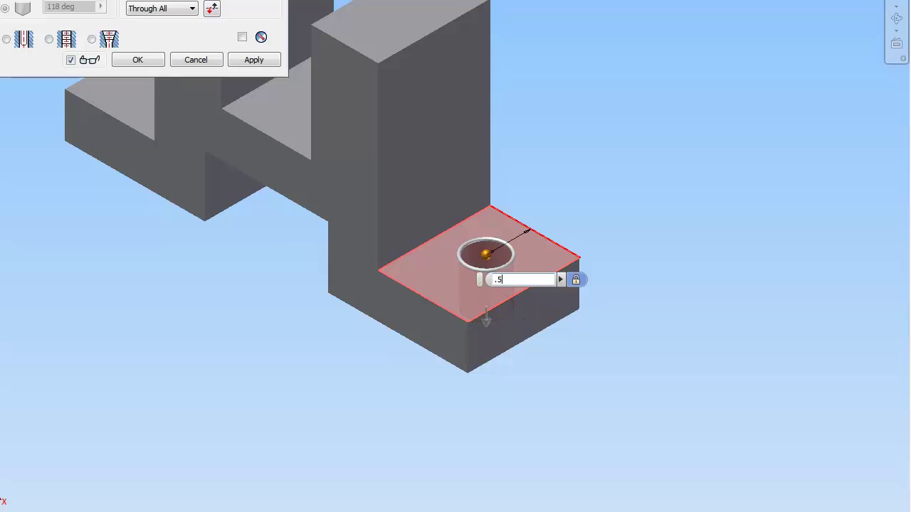
click(160, 119)
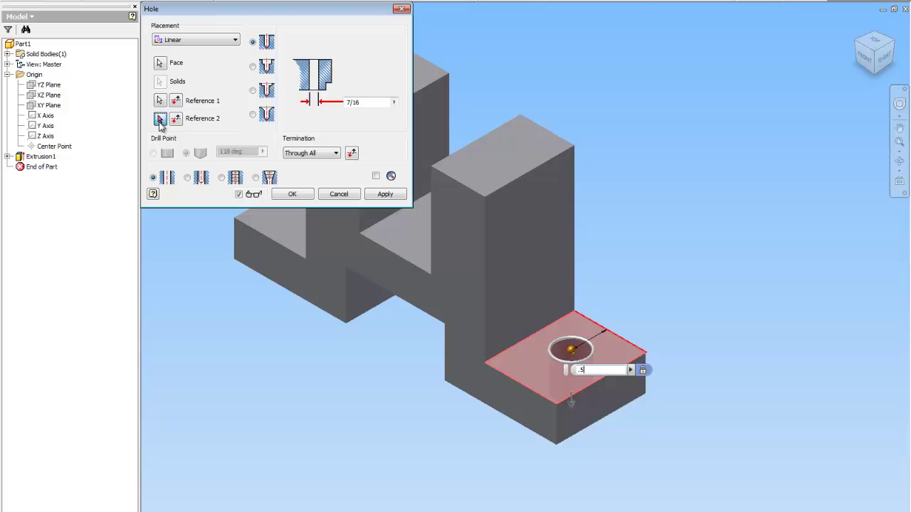
click(589, 385)
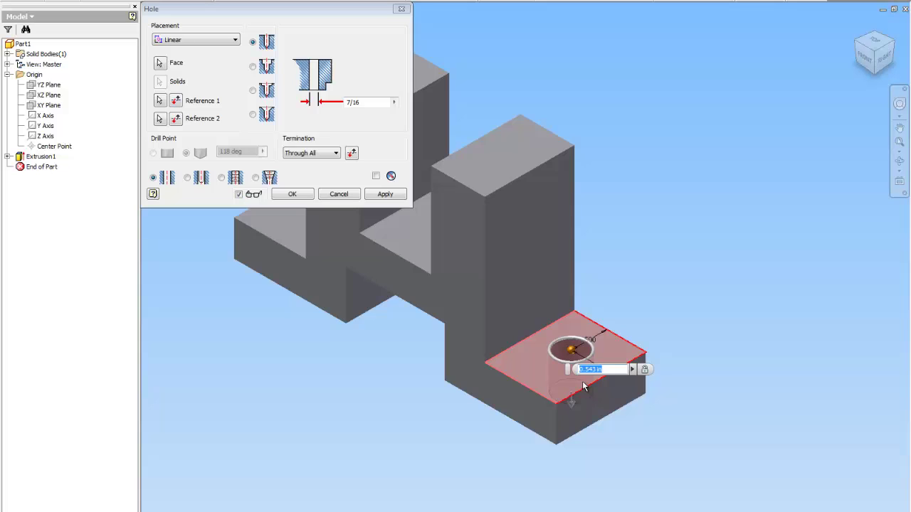
text(1)
key(Return)
key(Return)
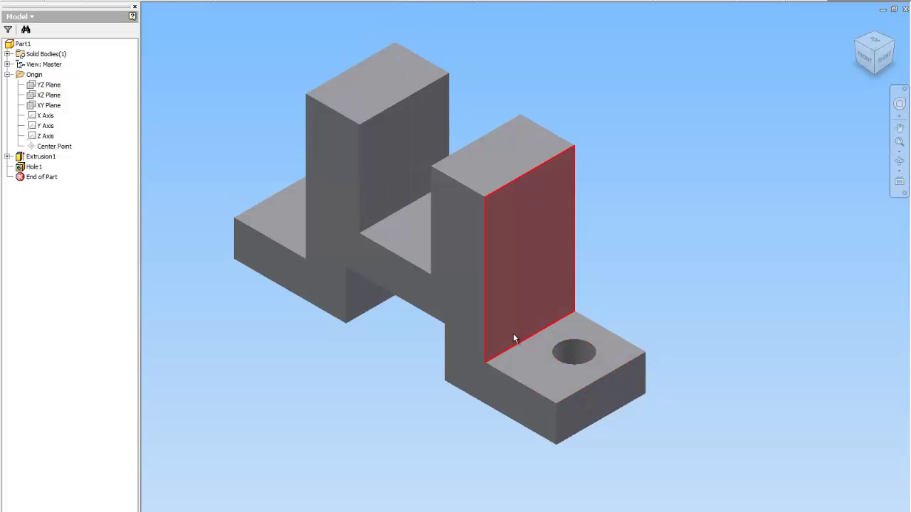
Step: Rotate the view and start a new hole on the other foot's top face
key(h)
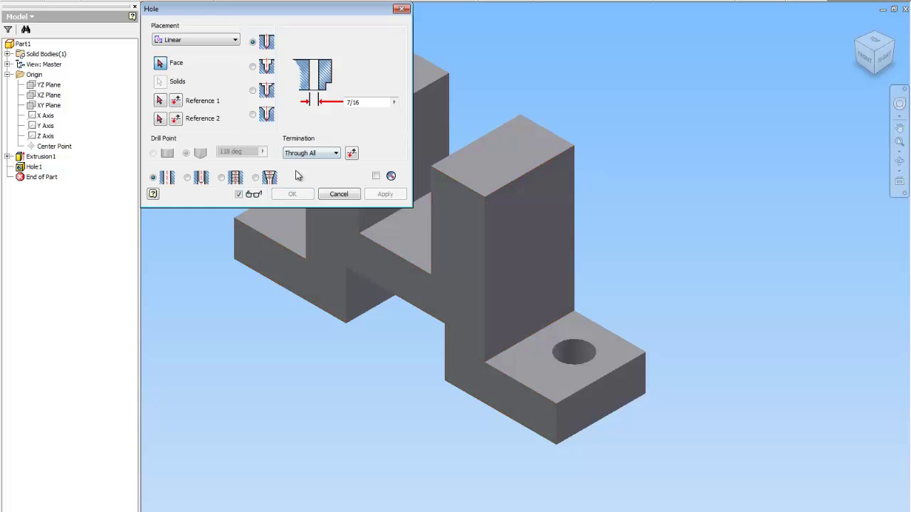
click(400, 10)
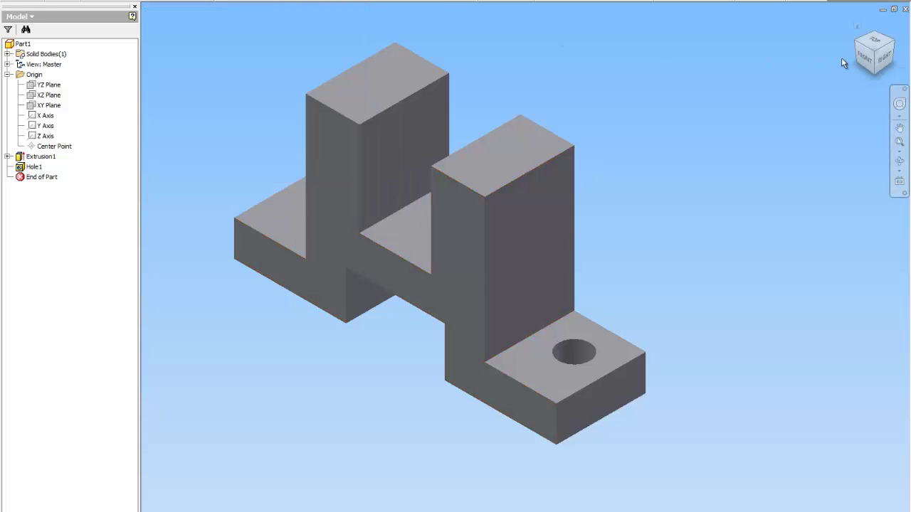
click(862, 49)
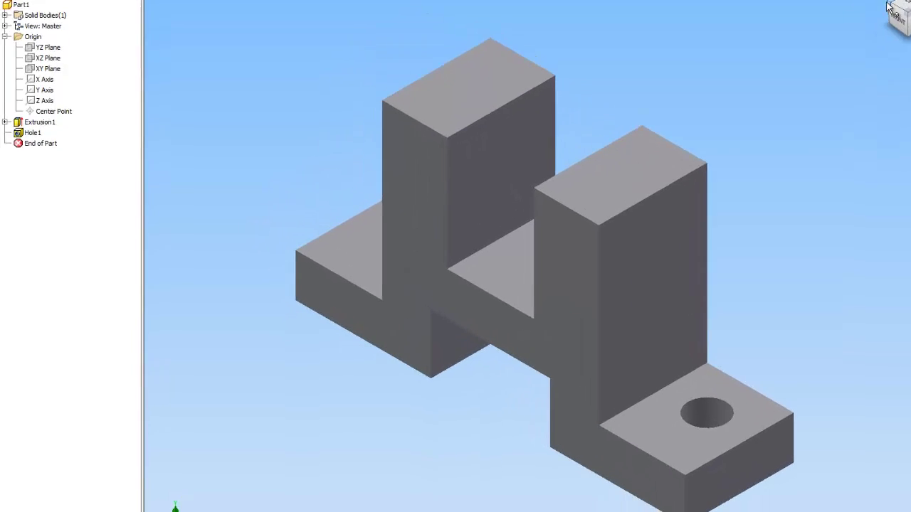
key(h)
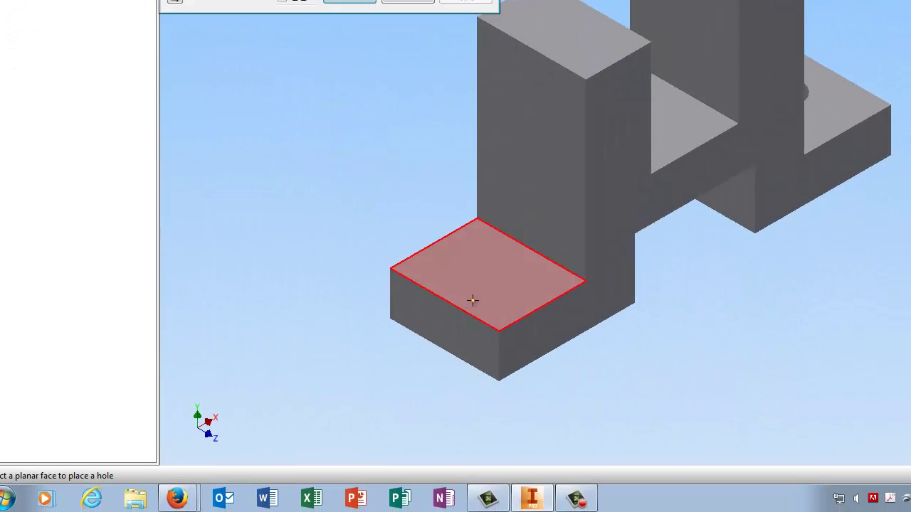
click(476, 261)
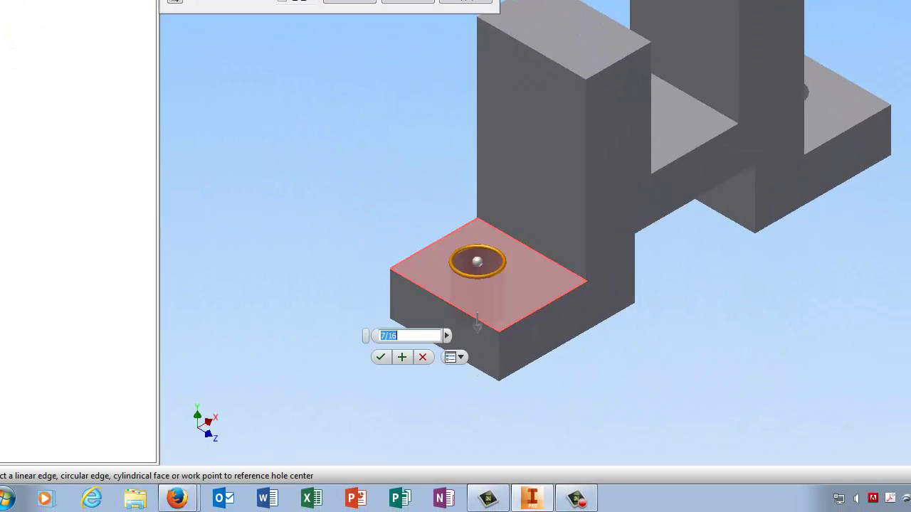
Step: Locate the hole .5 from two edges, create Hole2, and return to the isometric view
click(440, 245)
text(.5)
key(Return)
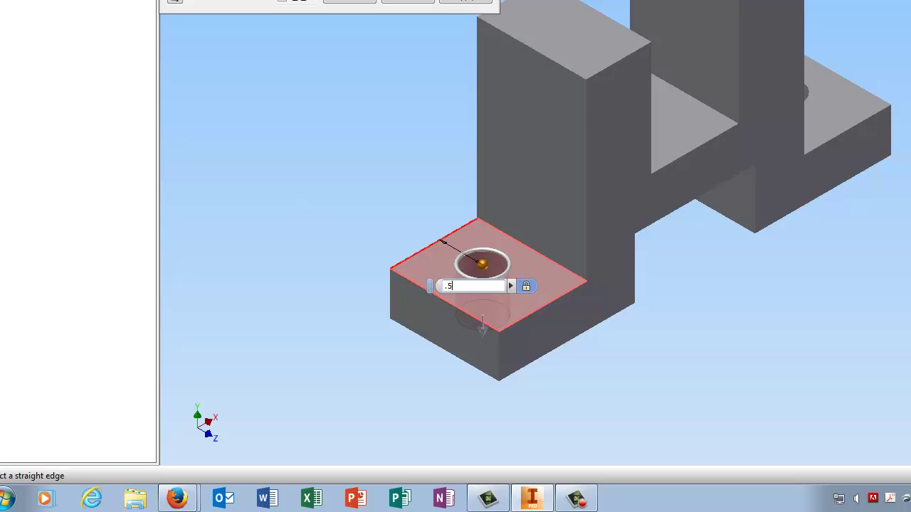
click(444, 301)
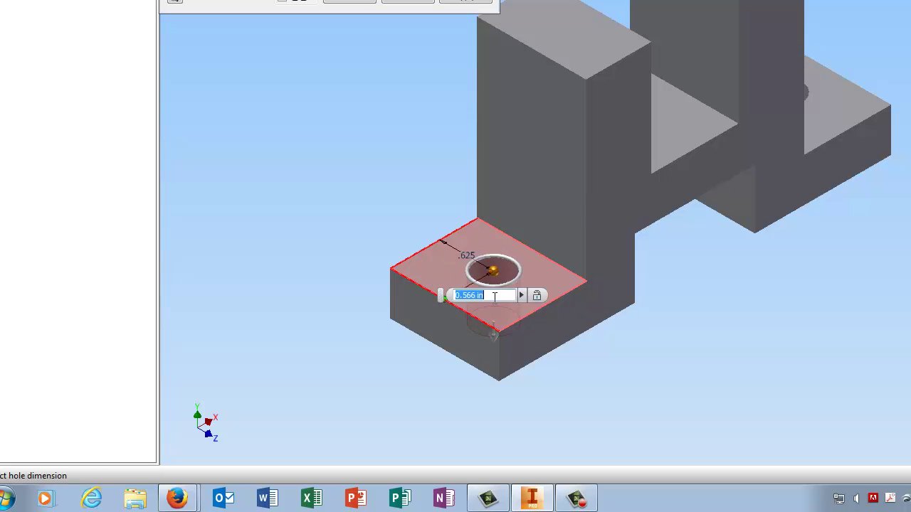
text(.5)
key(Return)
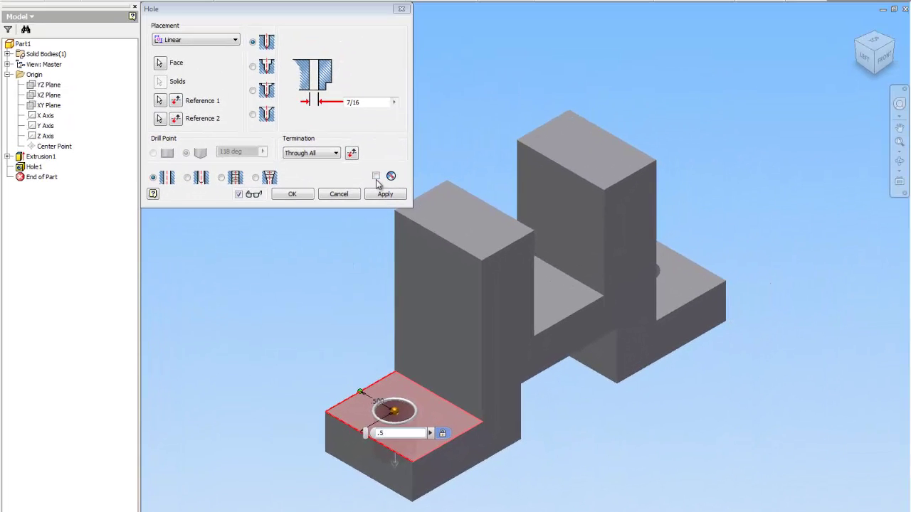
click(379, 193)
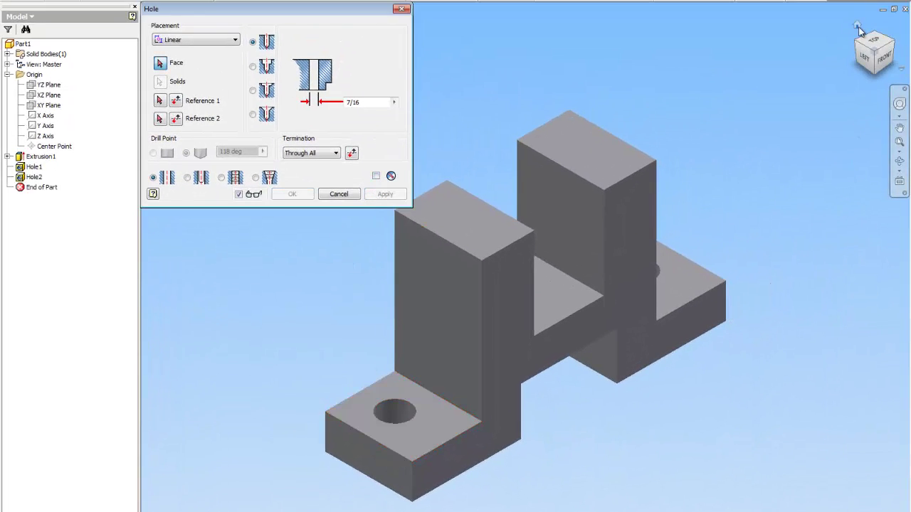
click(859, 30)
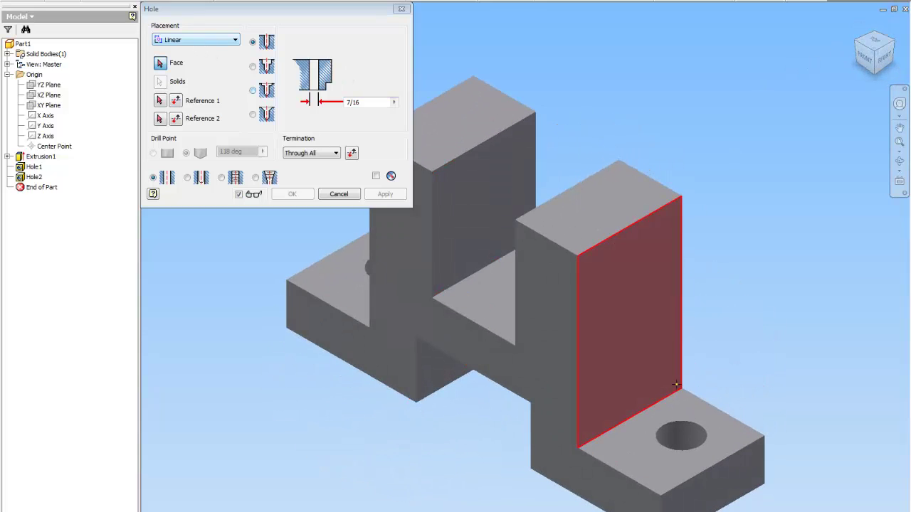
Step: Place a .5 diameter hole on the upright's outer face, 3/8 from the side edge and 1 13/16 above the bottom edge
click(639, 291)
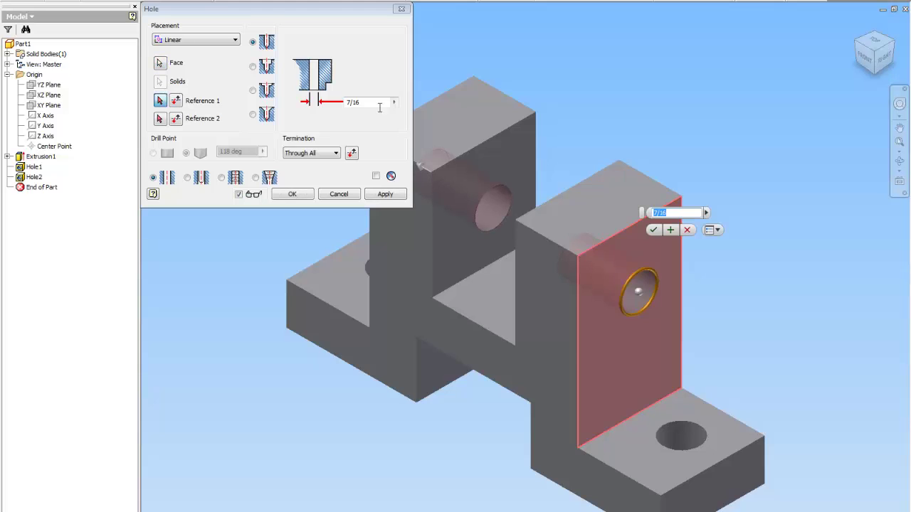
text(.5)
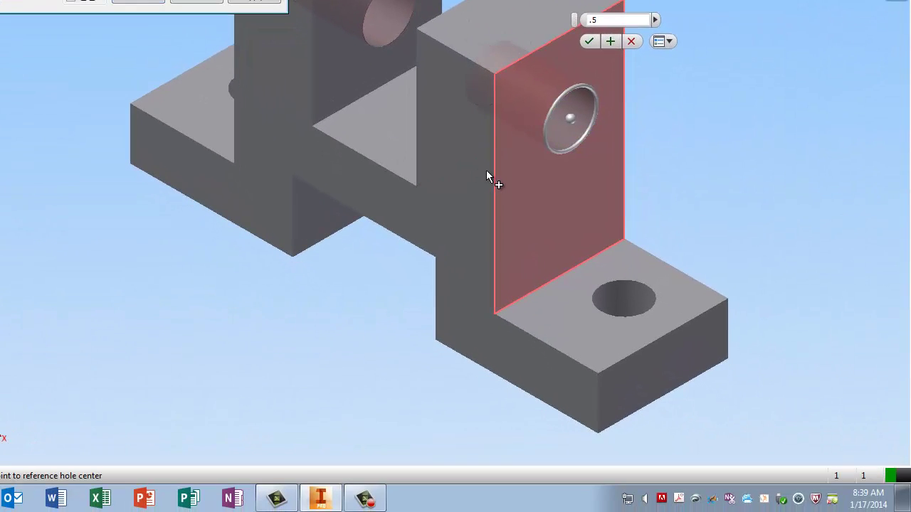
click(493, 172)
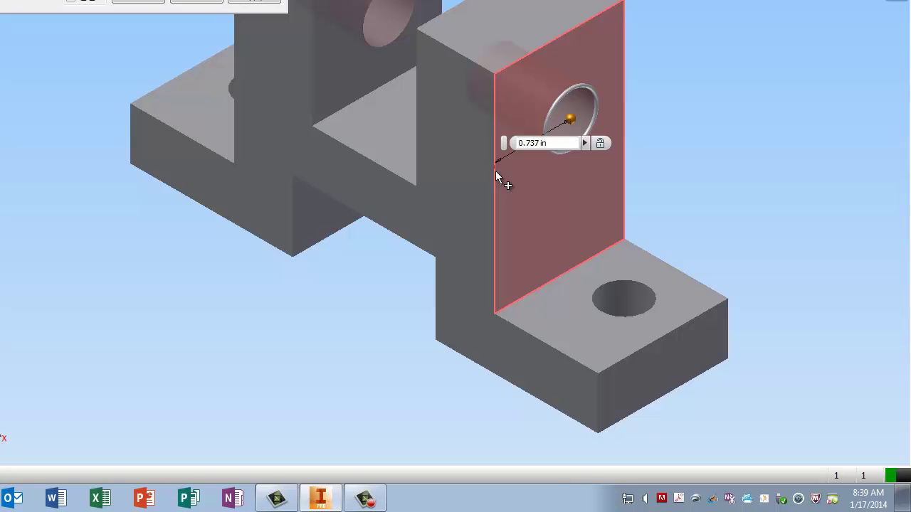
key(Tab)
text(3/8)
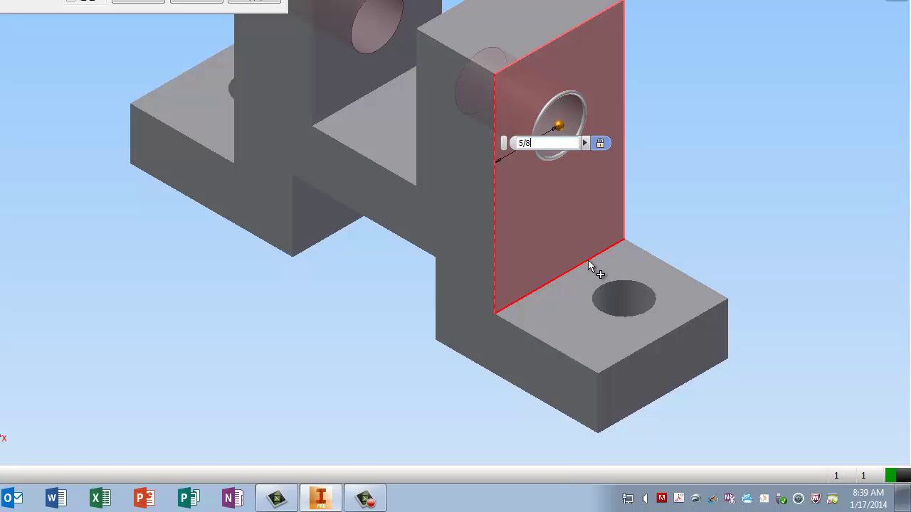
click(670, 398)
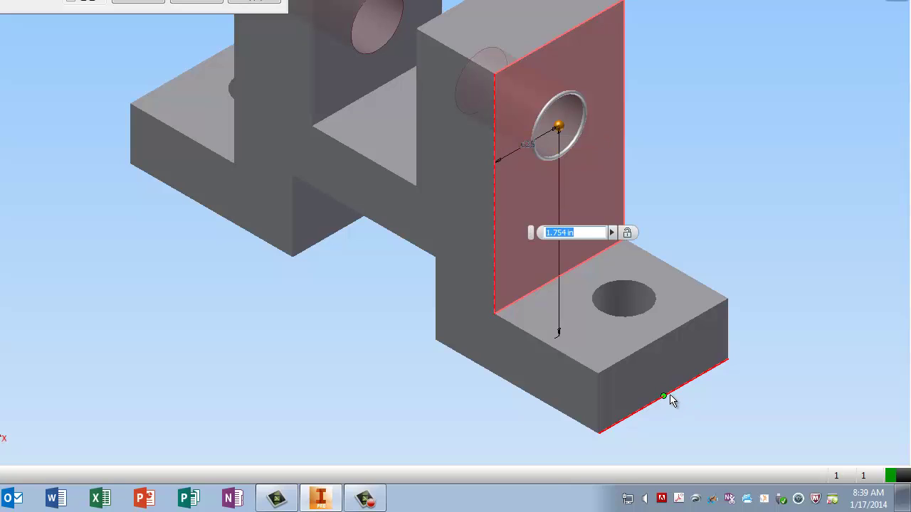
text(1)
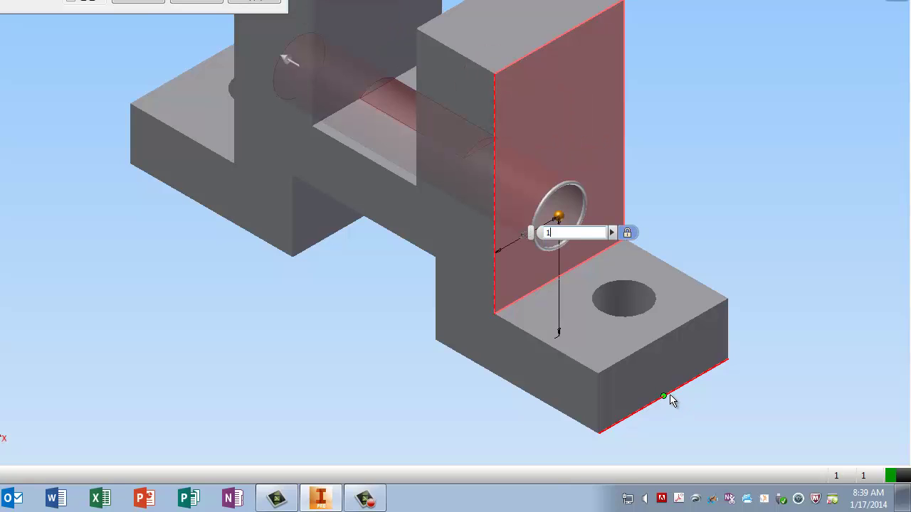
text( 13/16)
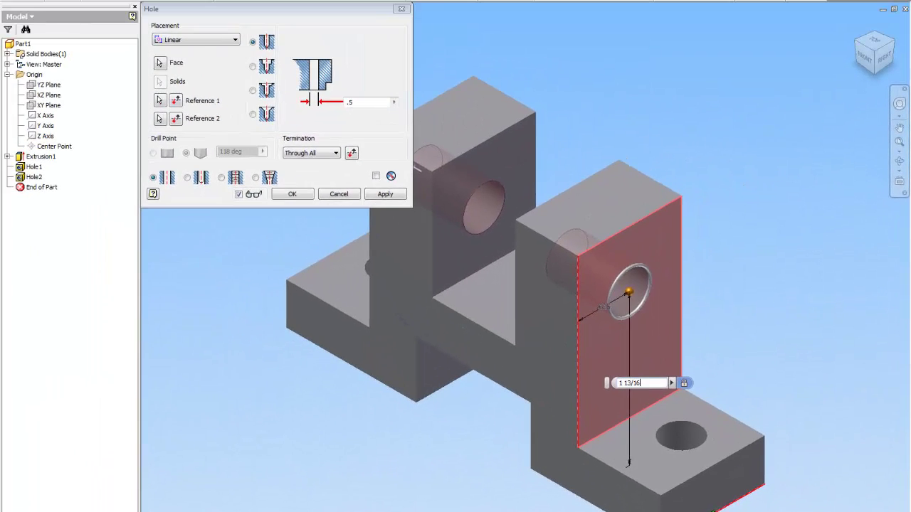
key(Return)
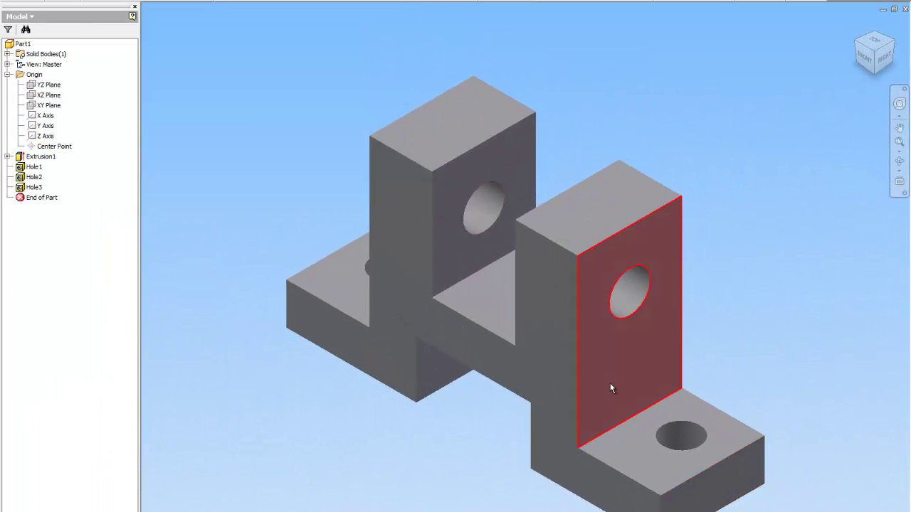
Step: Start a sketch on the right upright's face and draw a circle on it
click(856, 41)
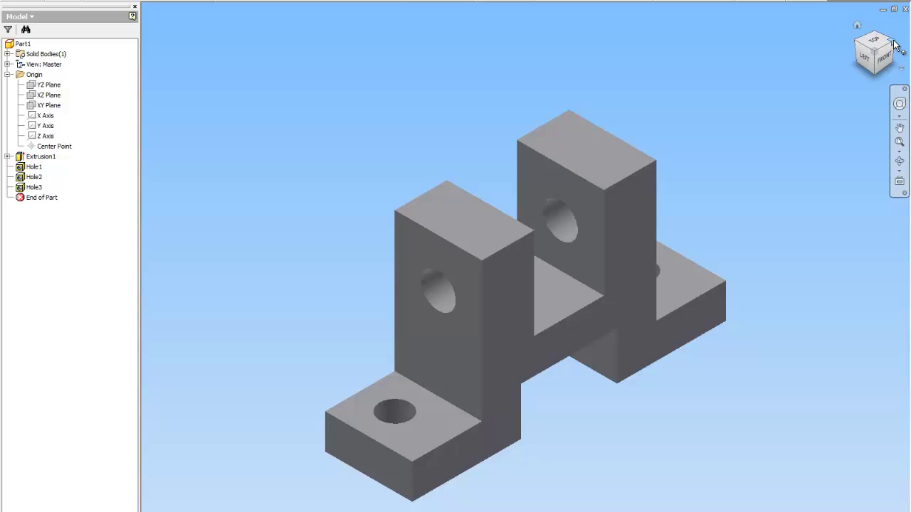
click(892, 44)
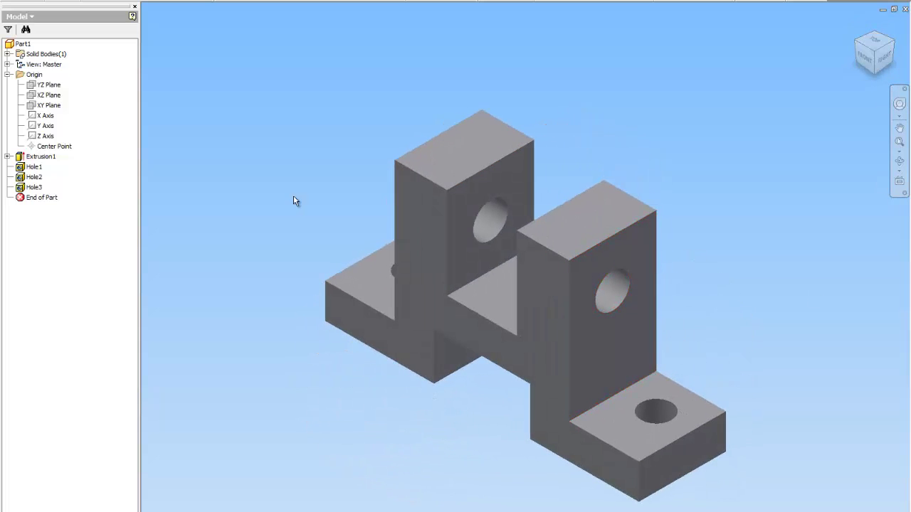
click(617, 339)
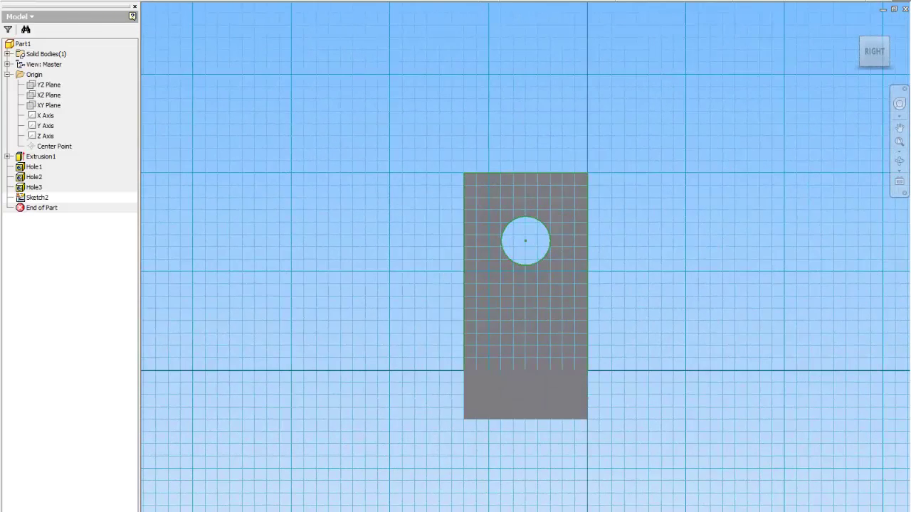
key(c)
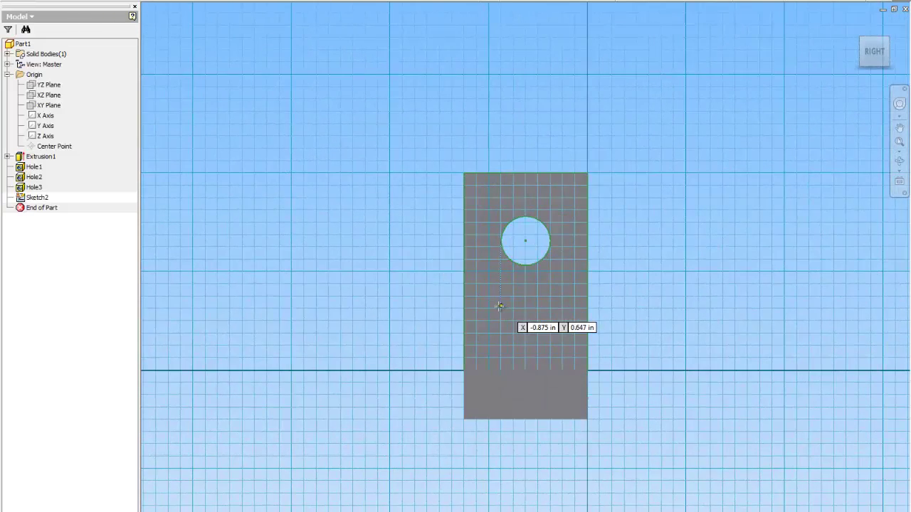
click(501, 306)
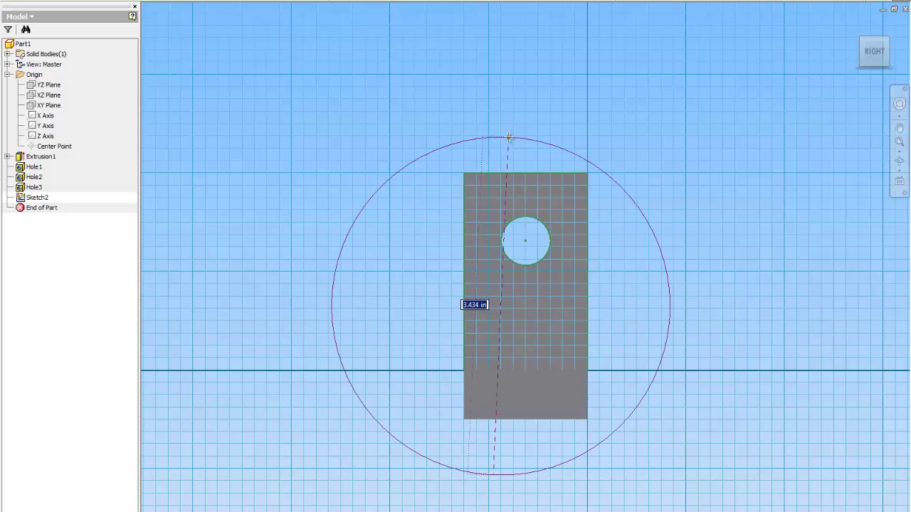
click(509, 136)
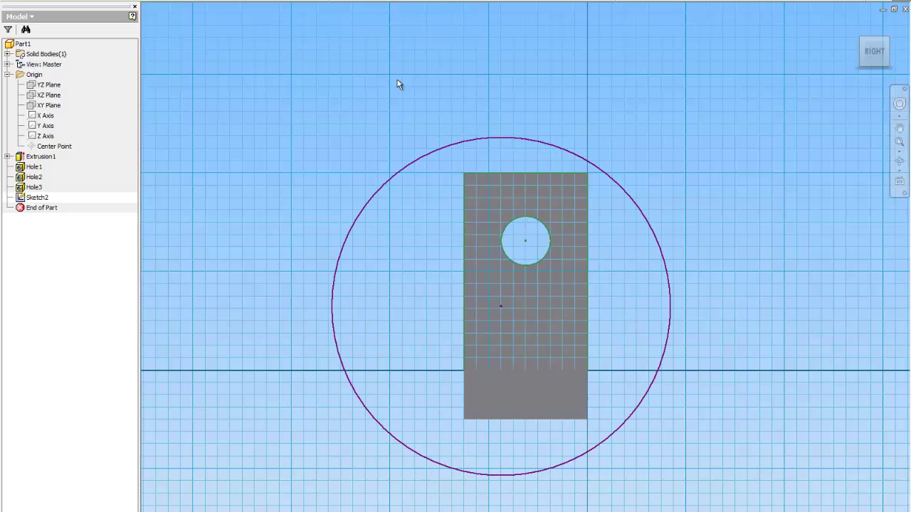
Step: Dimension the circle to 2.750 diameter (1.375*2), centred 5/8 from the edge
key(d)
click(410, 170)
click(413, 234)
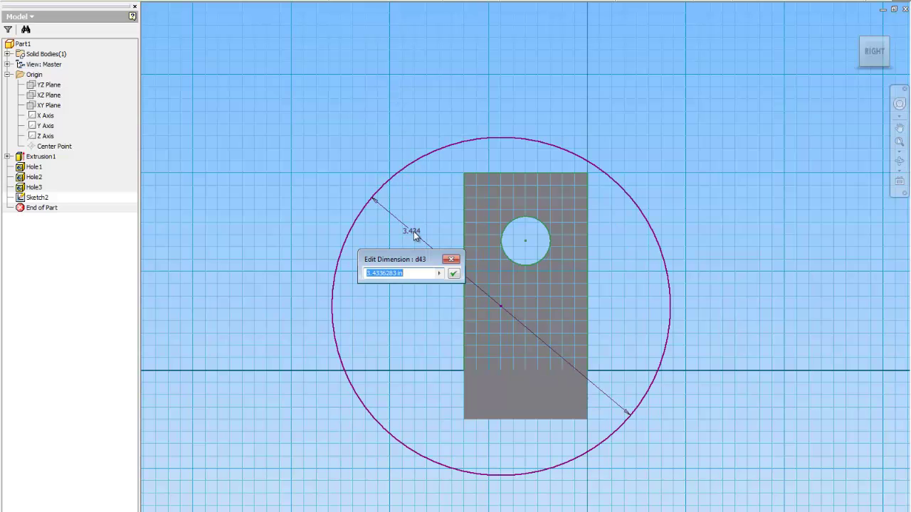
text(1.375*2)
key(Return)
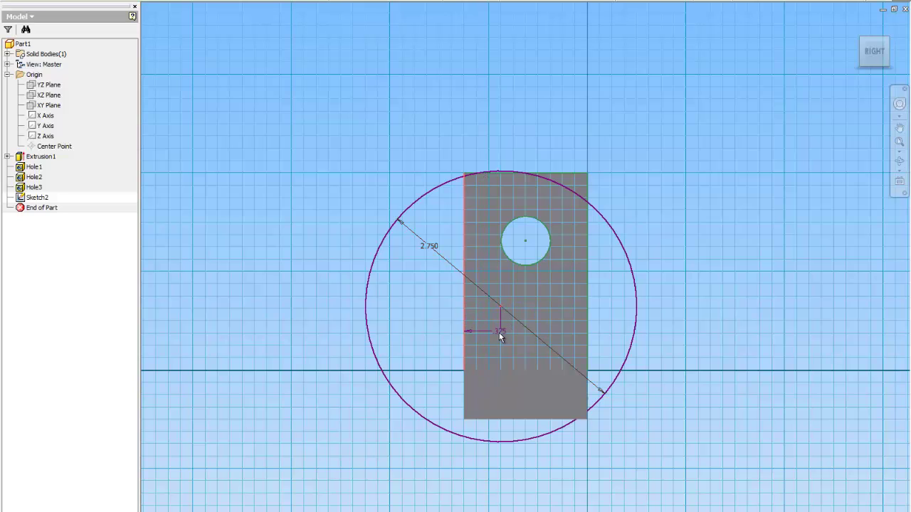
click(496, 337)
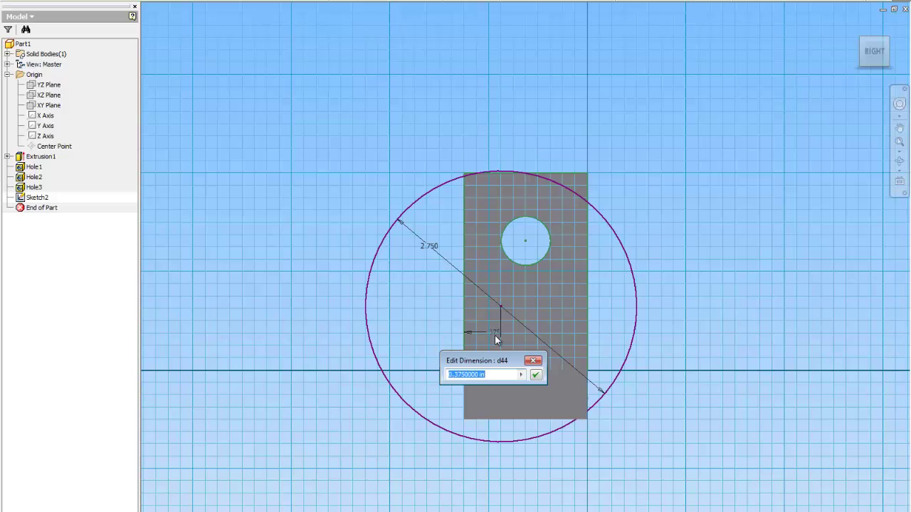
text(5/8)
key(Return)
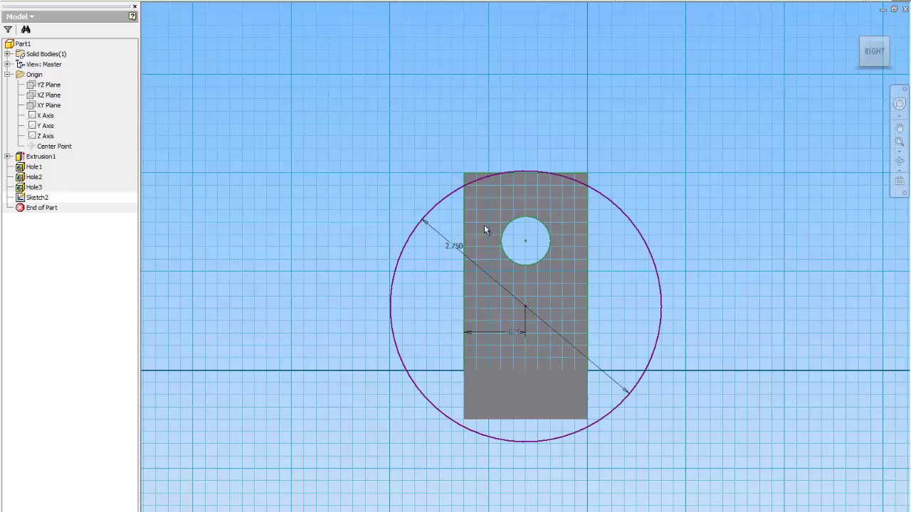
Step: Trim away the circle's lower part to leave an arc and finish the sketch
scroll(533, 142, up, 3)
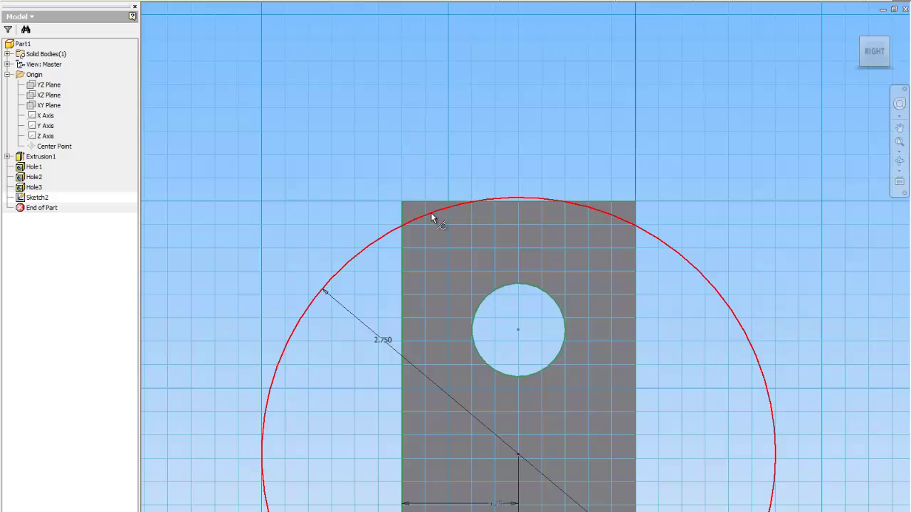
click(506, 199)
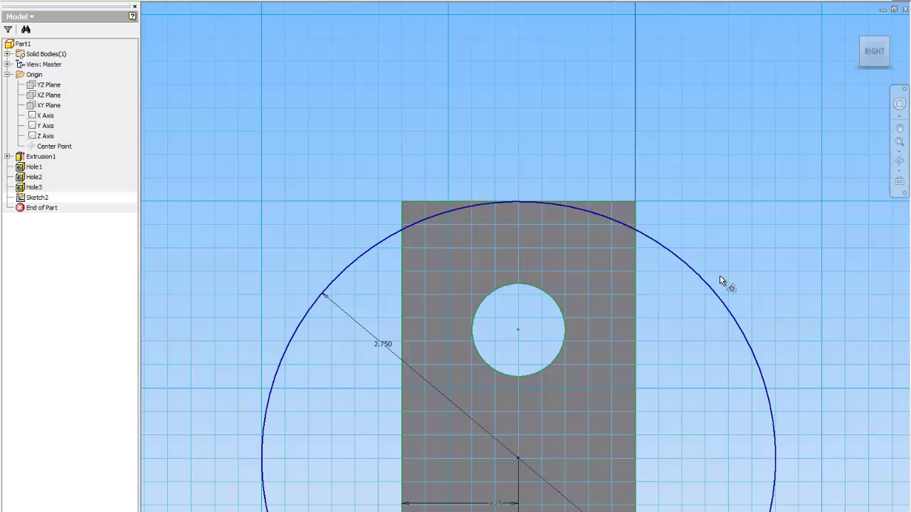
scroll(723, 284, down, 2)
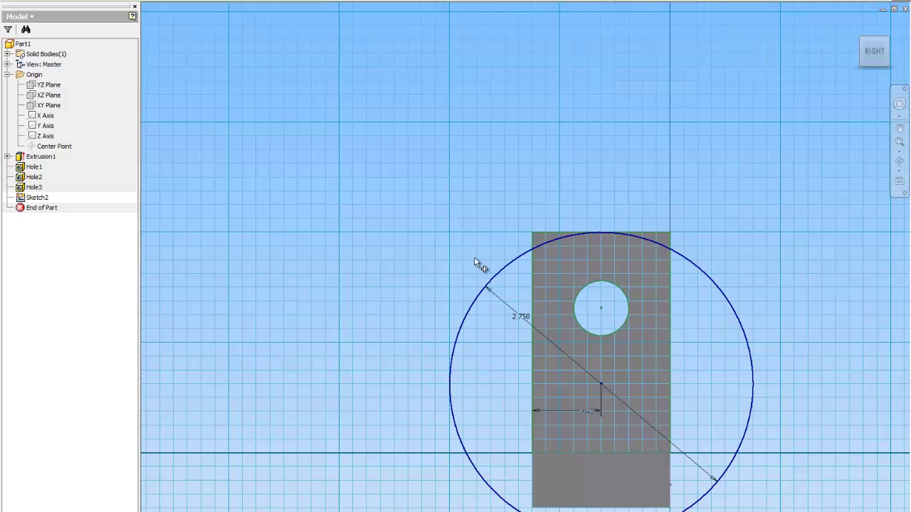
click(499, 278)
key(ctrl+Return)
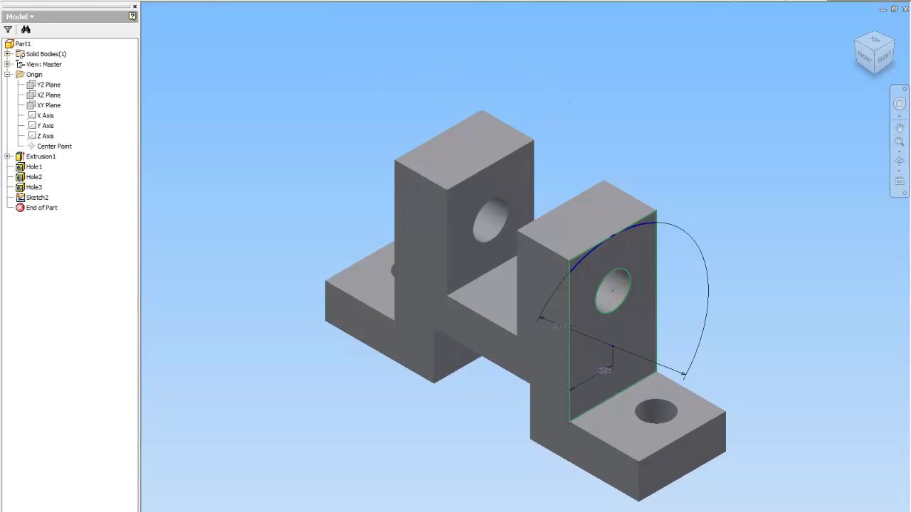
Step: Extrude the region above the arc as a cut with extents set to All
key(e)
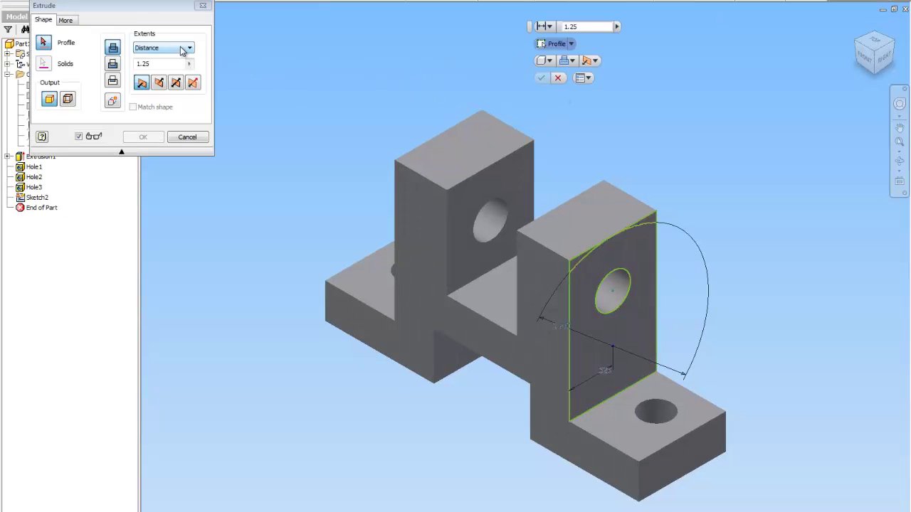
click(178, 48)
click(163, 86)
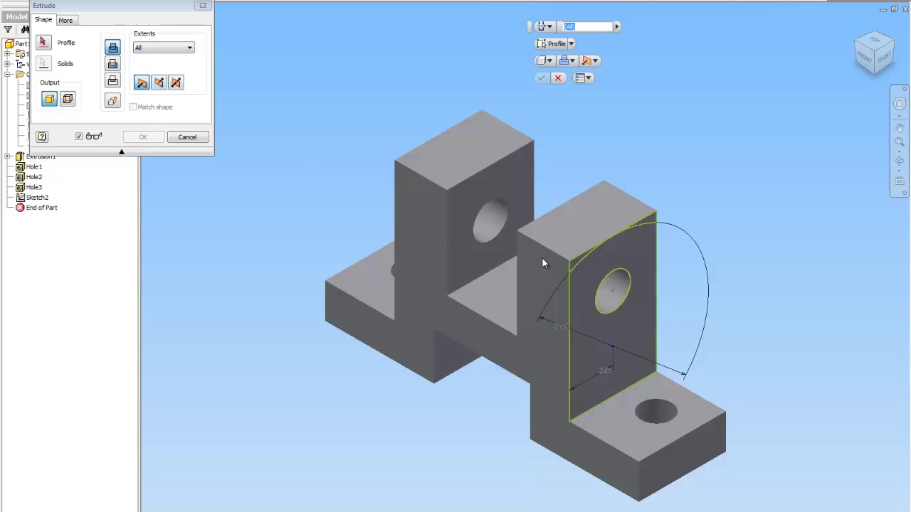
click(43, 43)
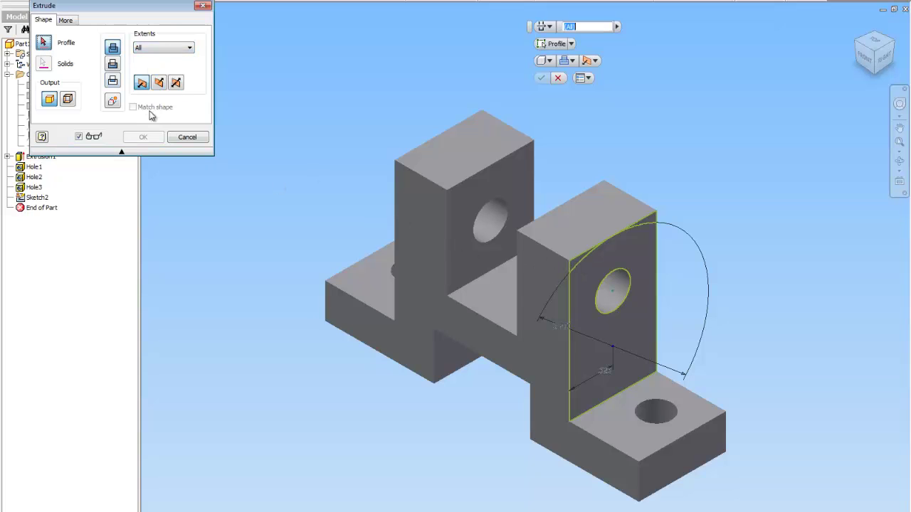
click(571, 265)
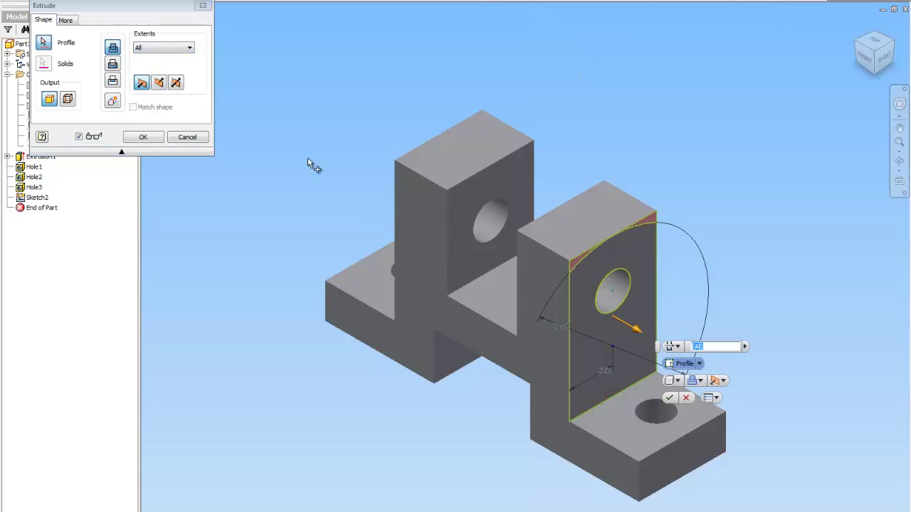
click(112, 63)
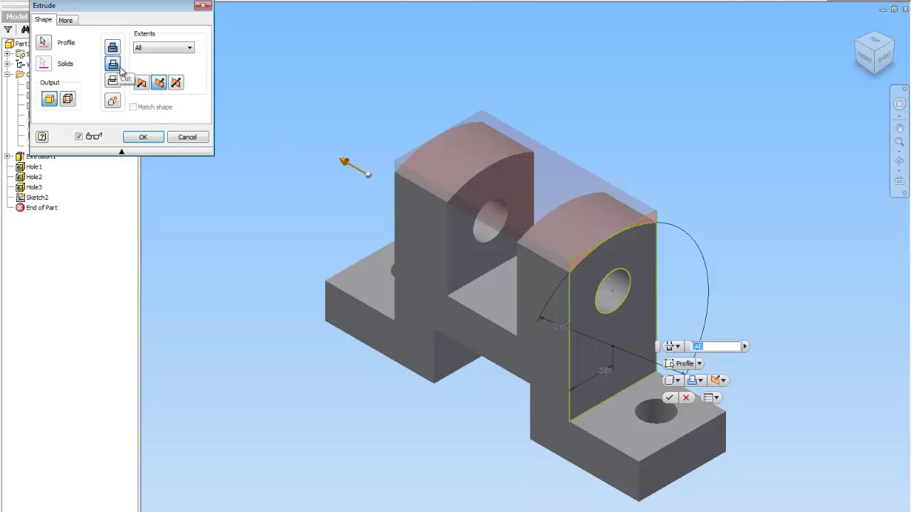
click(142, 137)
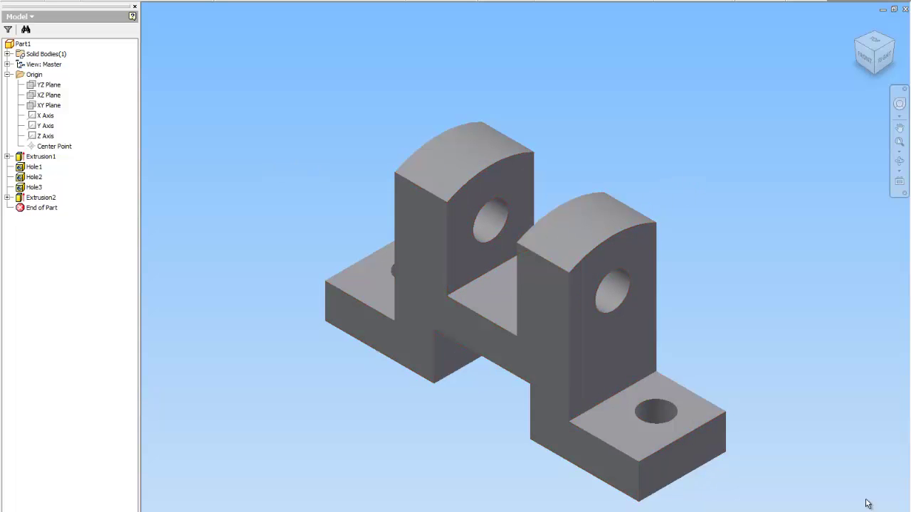
Step: Chamfer the base's left and right outer vertical edges by 3/8
click(896, 45)
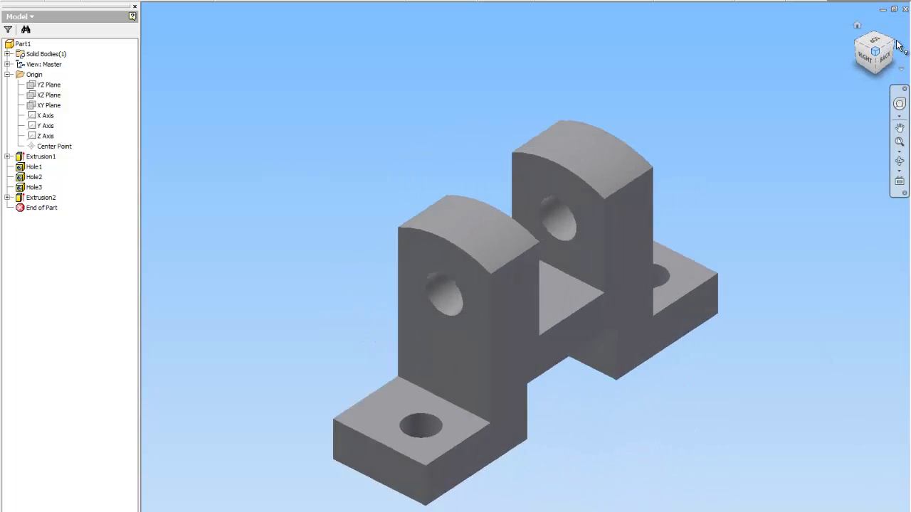
click(896, 45)
click(894, 45)
click(894, 45)
click(888, 36)
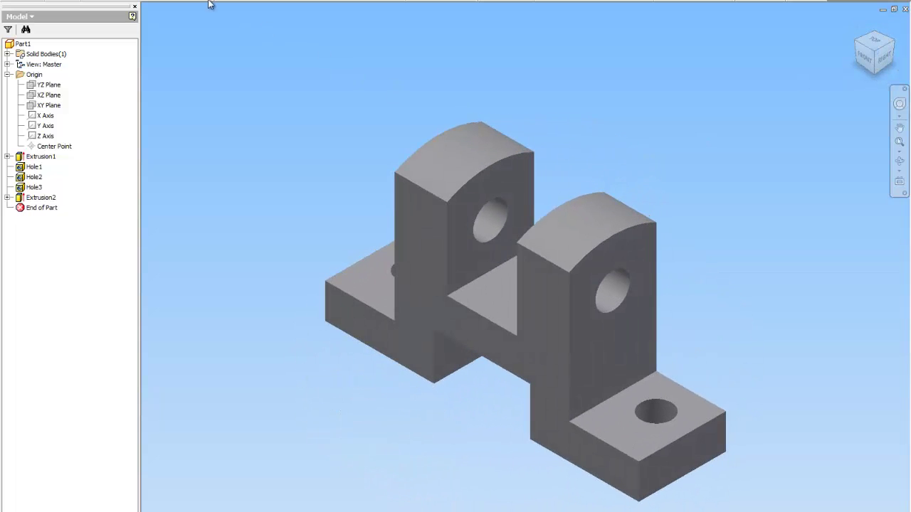
key(ctrl+shift+k)
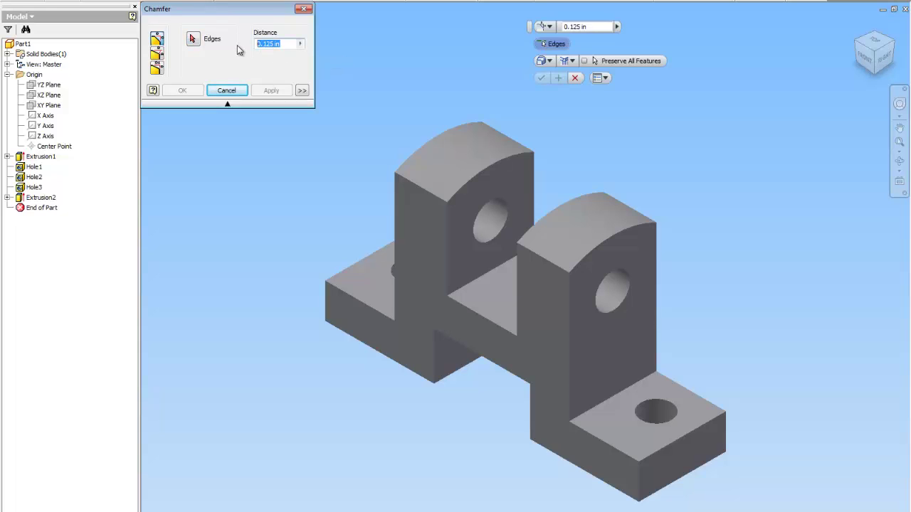
text(3/8)
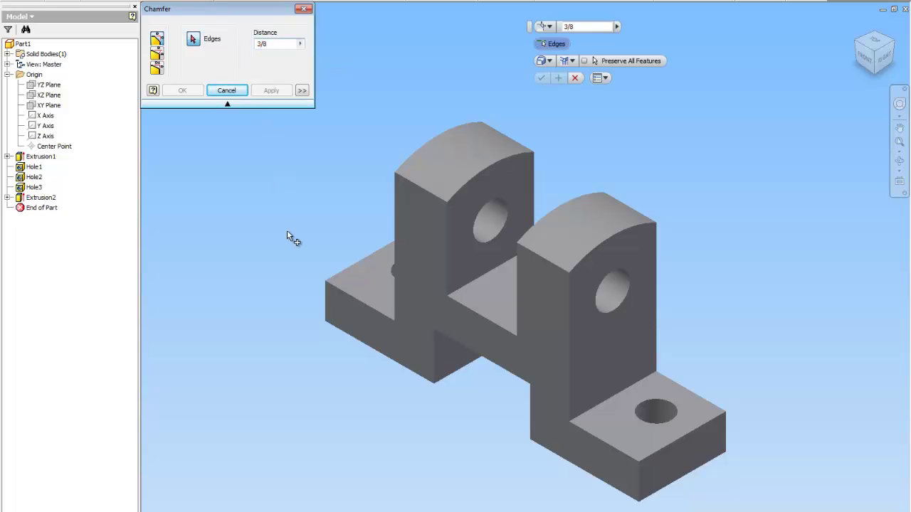
click(327, 296)
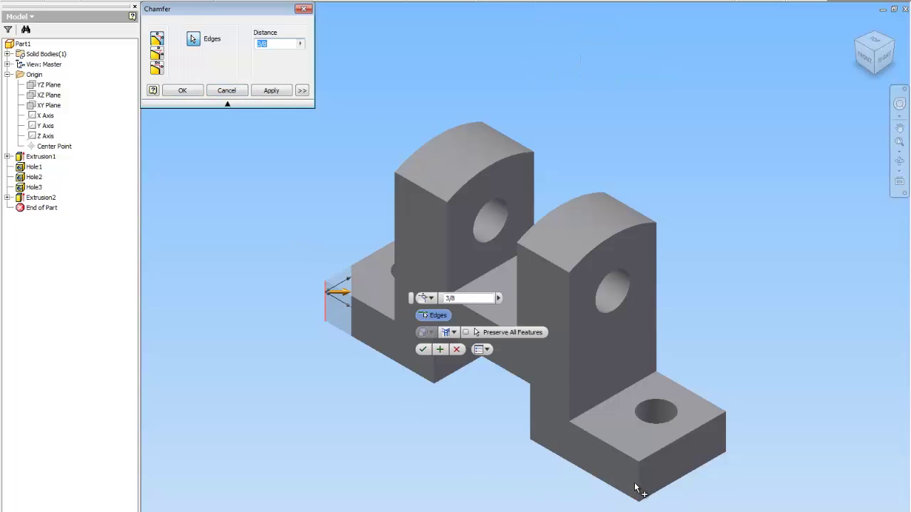
click(637, 482)
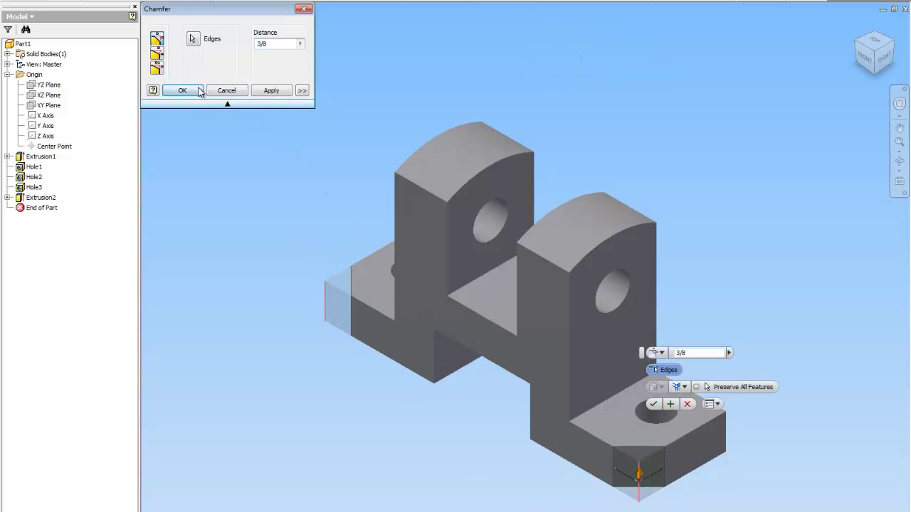
click(197, 90)
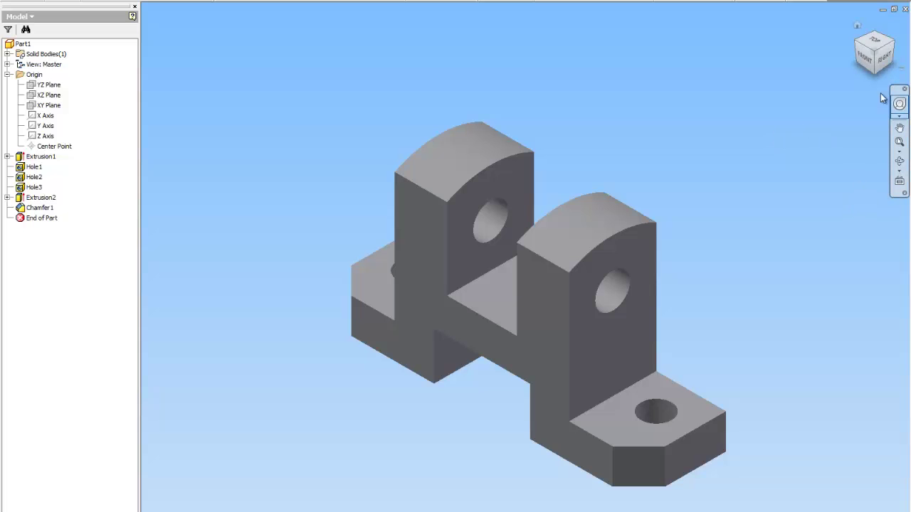
click(863, 62)
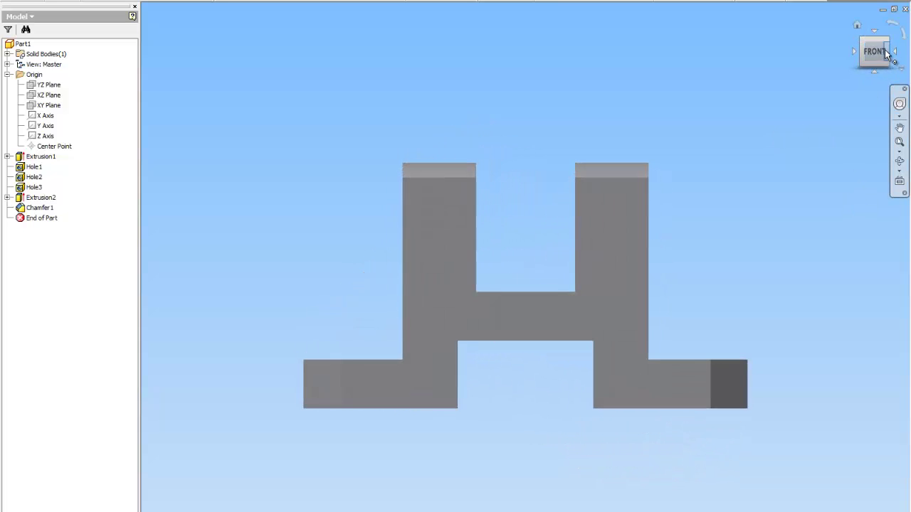
Step: Set the part's material to gold
click(856, 23)
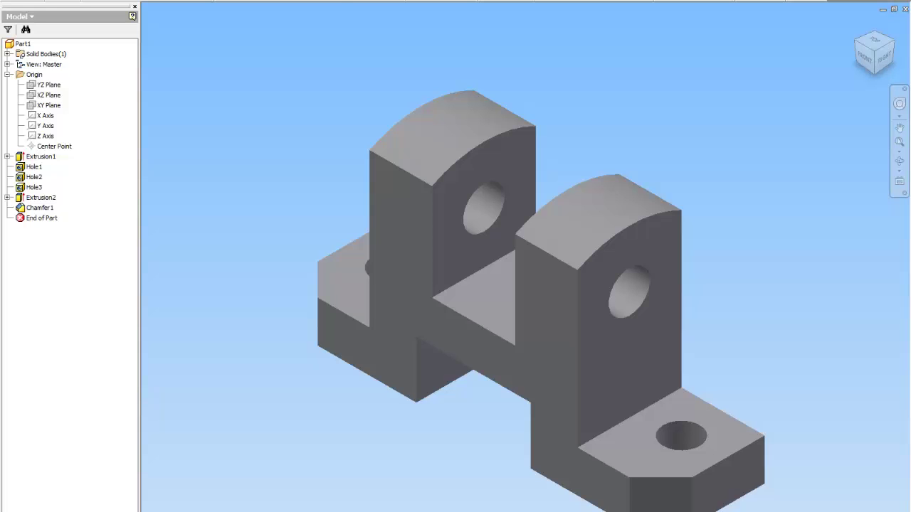
click(287, 1)
click(284, 251)
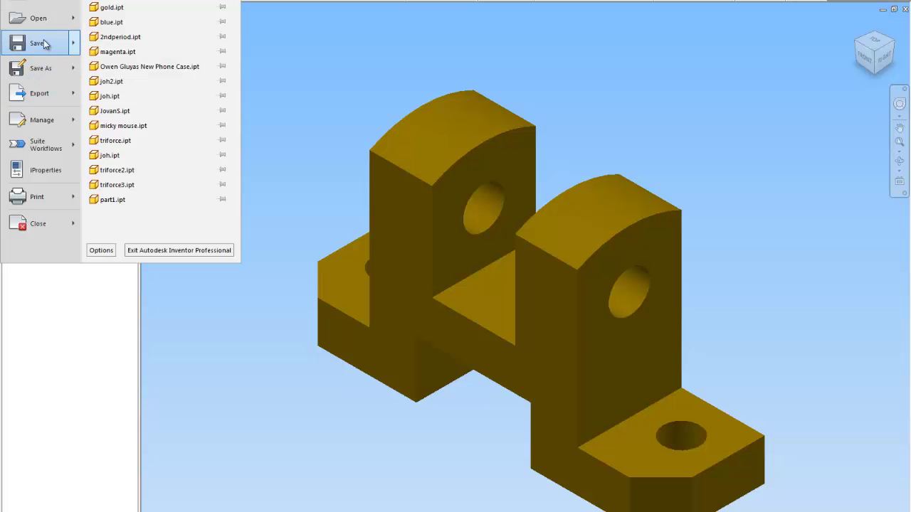
Step: Save the part under the name 'rod support'
click(43, 42)
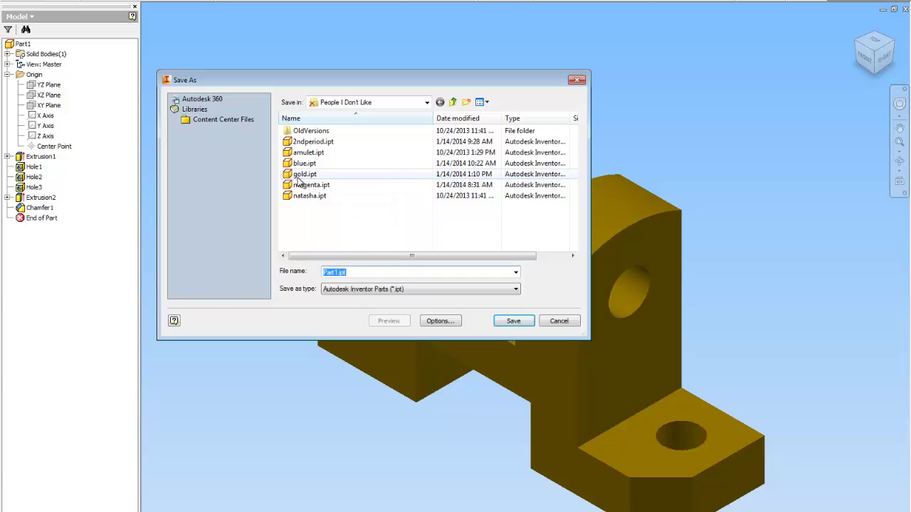
text(rod s)
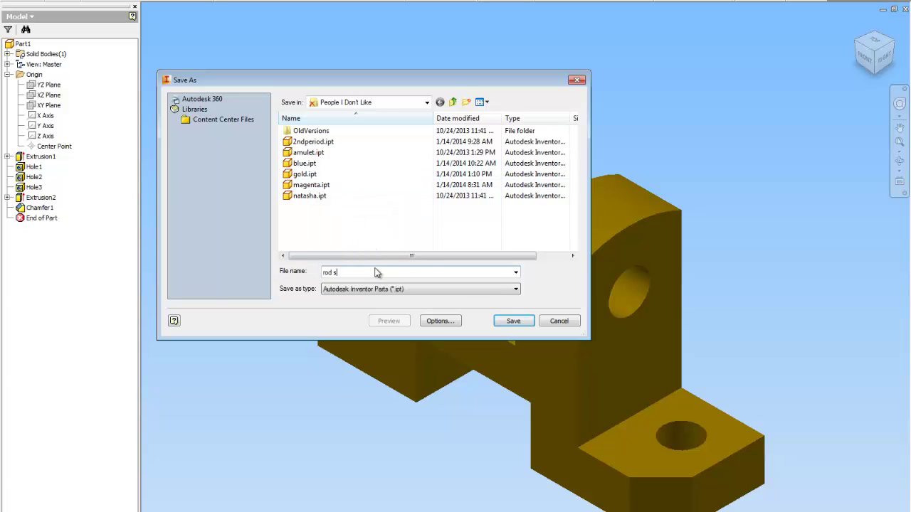
text(upport)
key(Return)
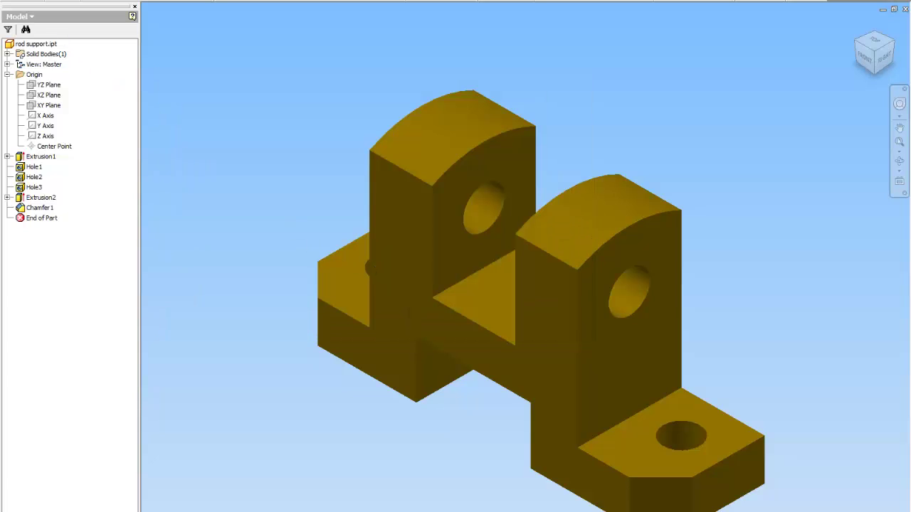
Step: Create a new drawing from PLTW A.idw, accepting the title block prompts and style conflict warning
click(25, 3)
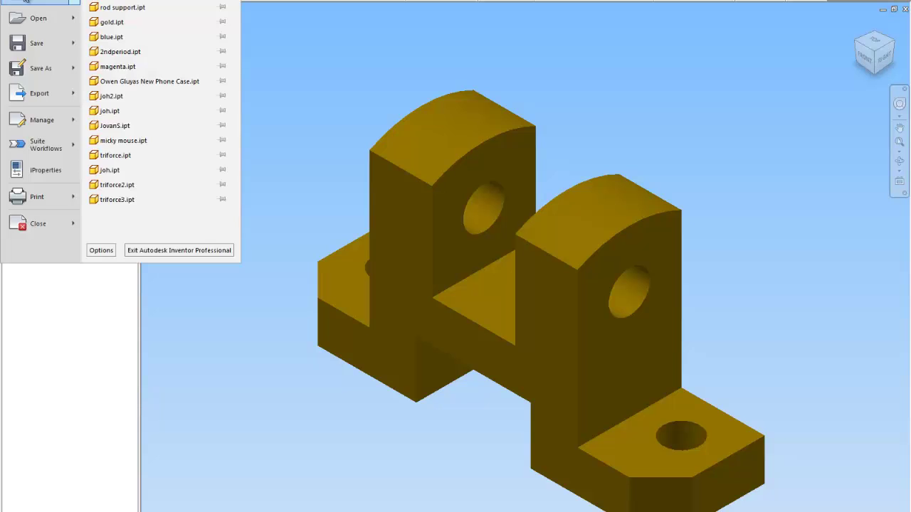
click(28, 15)
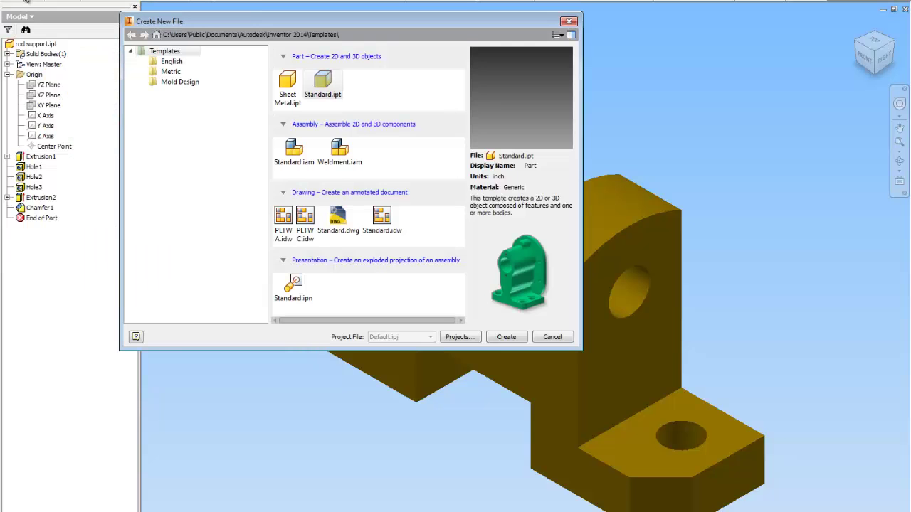
click(282, 239)
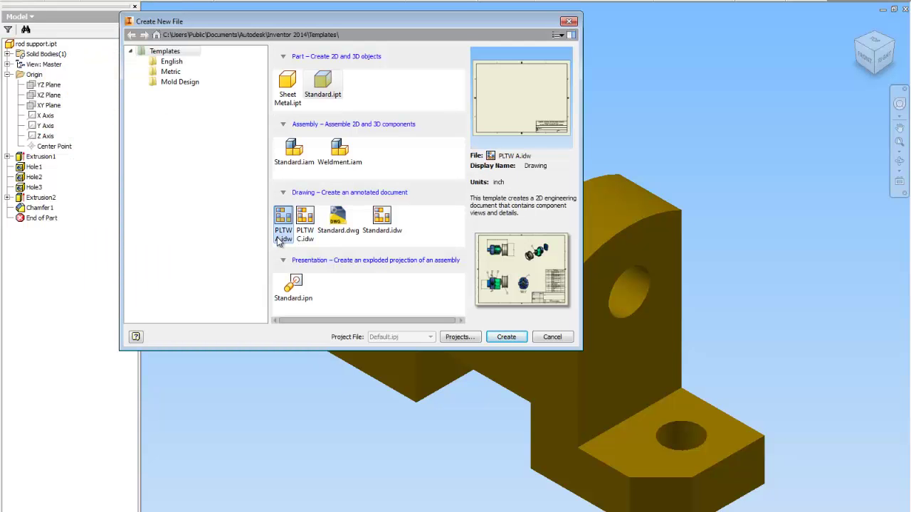
click(504, 337)
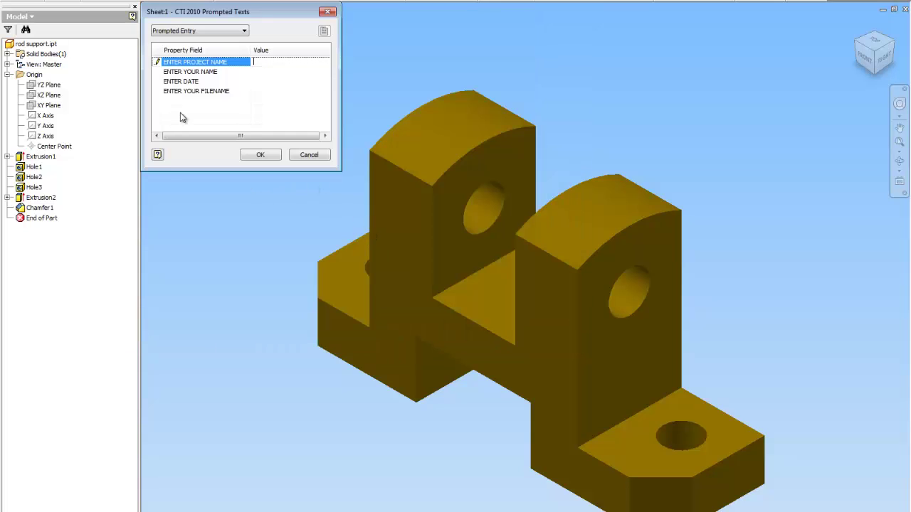
click(259, 155)
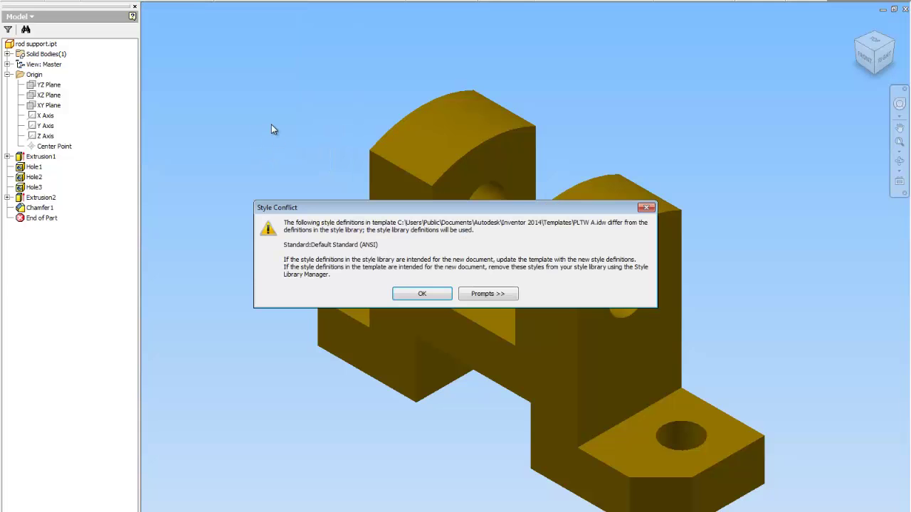
click(420, 293)
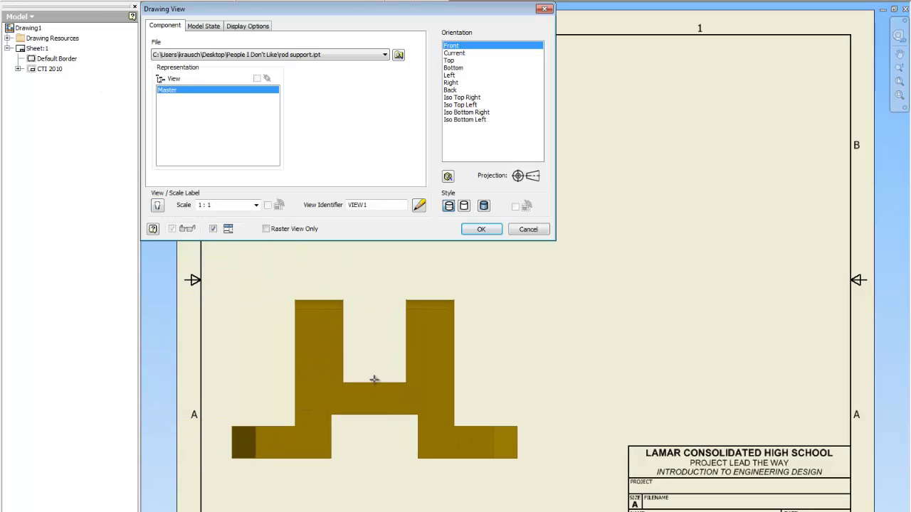
Step: Place the front base view and project the top, side and isometric views
click(374, 377)
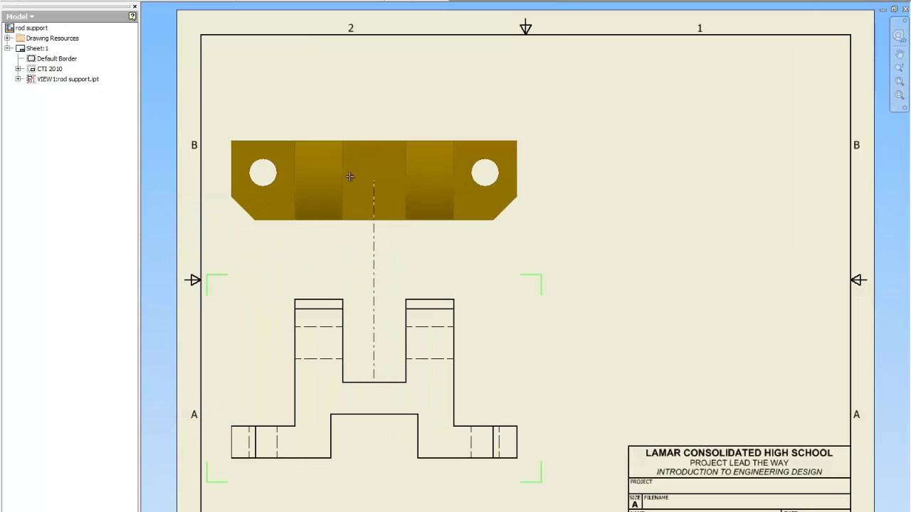
click(600, 377)
right_click(696, 152)
click(735, 152)
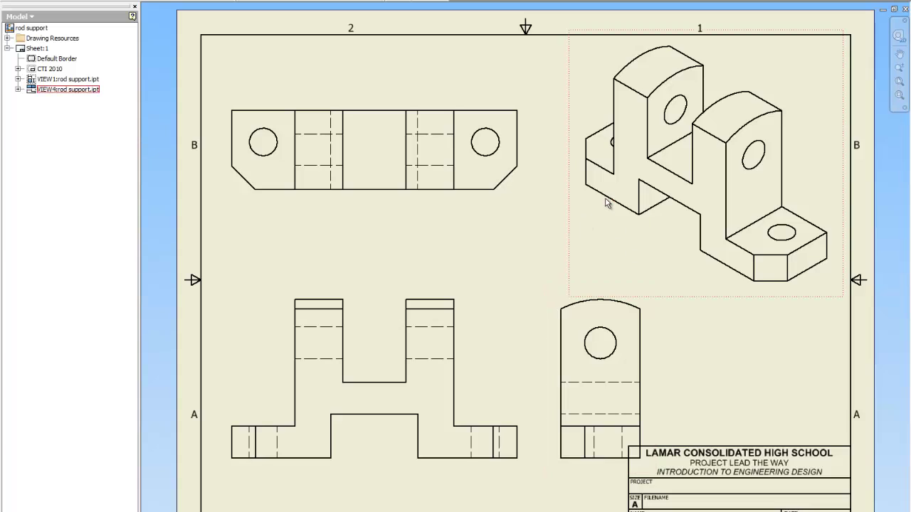
Step: Set the isometric view to scale .75 with shaded style
double_click(574, 204)
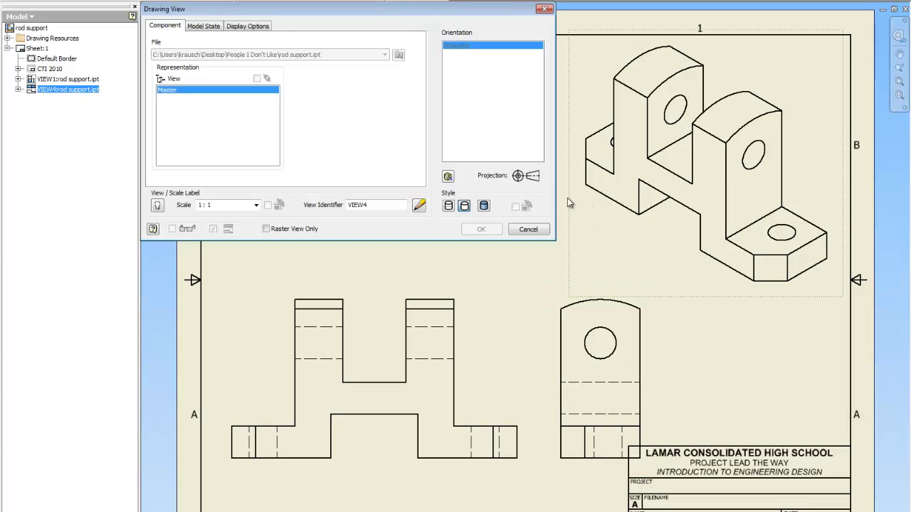
double_click(205, 205)
text(.75)
click(483, 205)
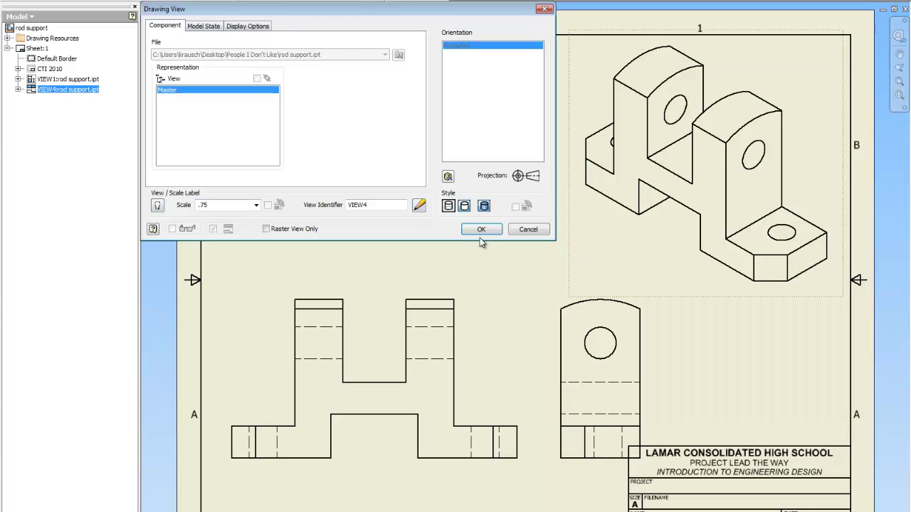
click(480, 229)
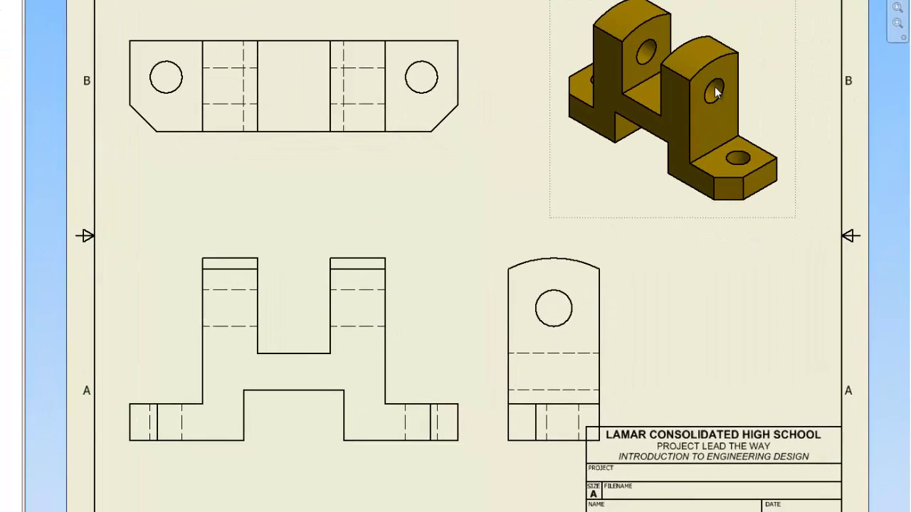
Step: Rearrange the isometric, side and front views on the sheet
drag(568, 180, 597, 158)
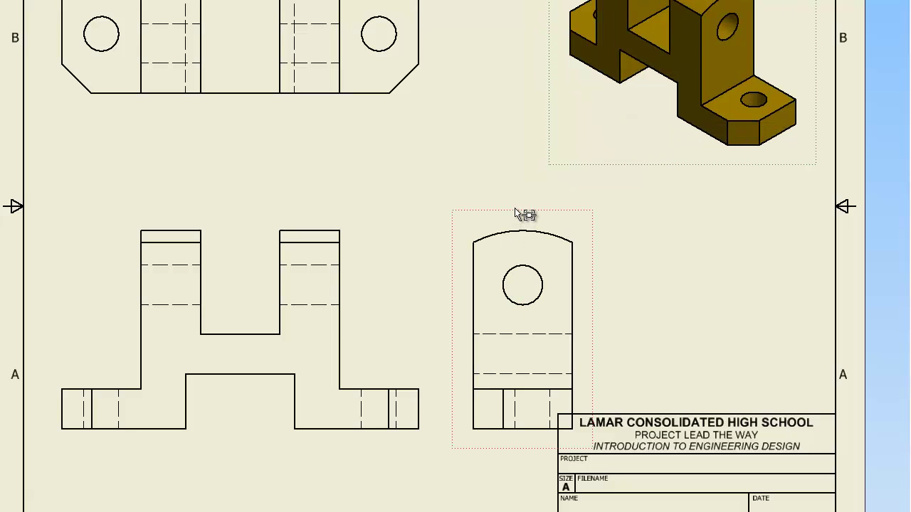
drag(514, 208, 600, 207)
drag(261, 216, 261, 163)
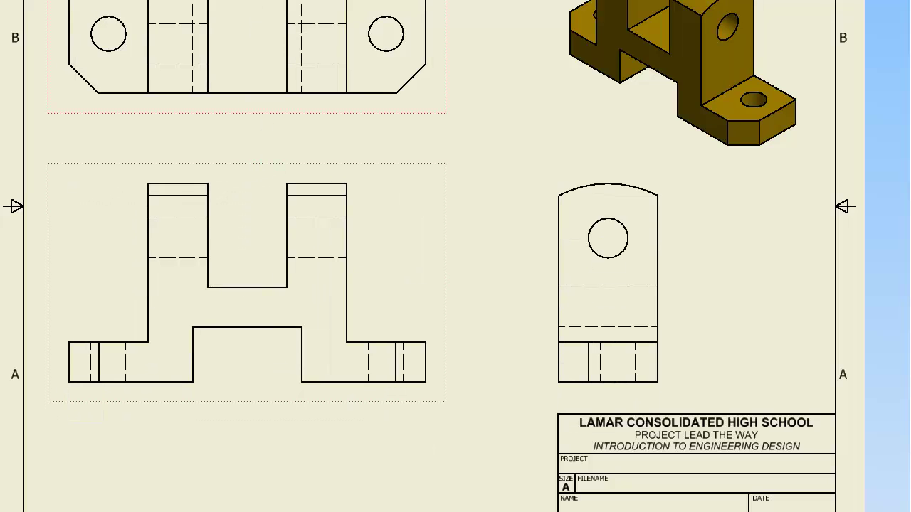
Step: Add center marks to the top view's two holes and the side view's hole
drag(242, 53, 242, 17)
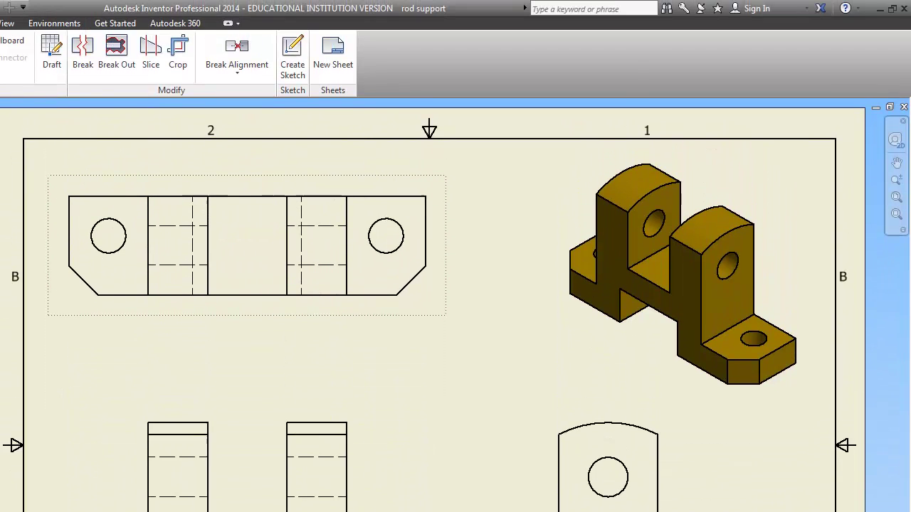
click(1, 23)
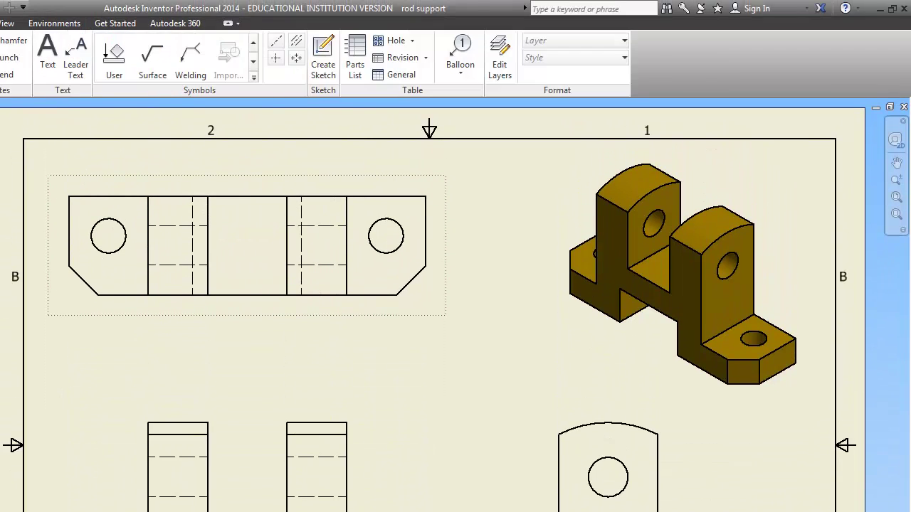
click(276, 61)
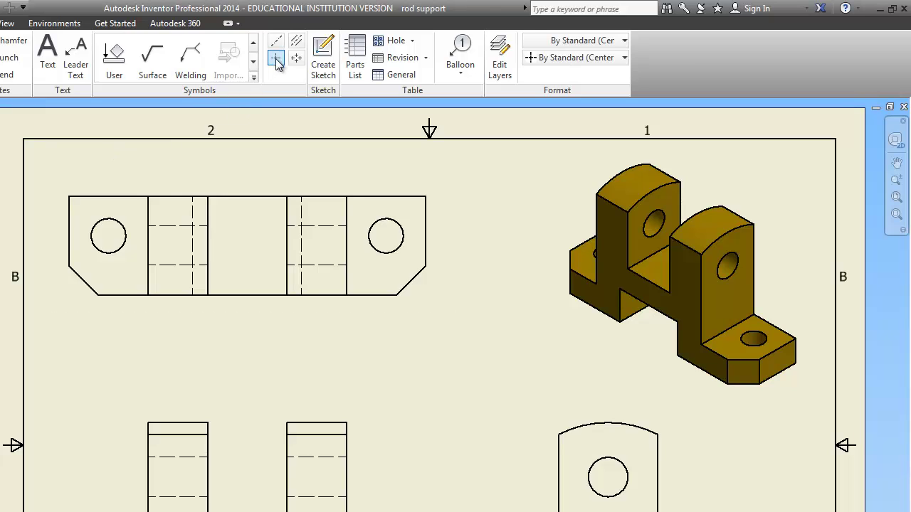
click(103, 224)
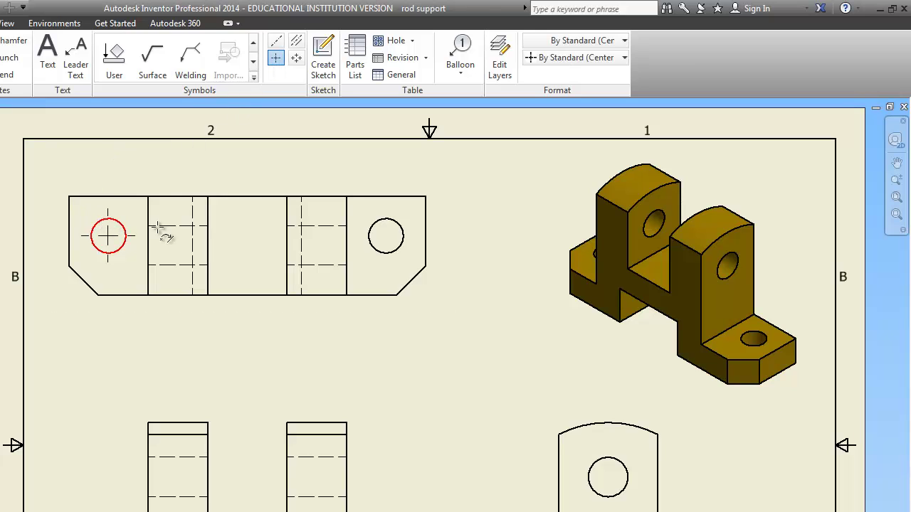
click(393, 222)
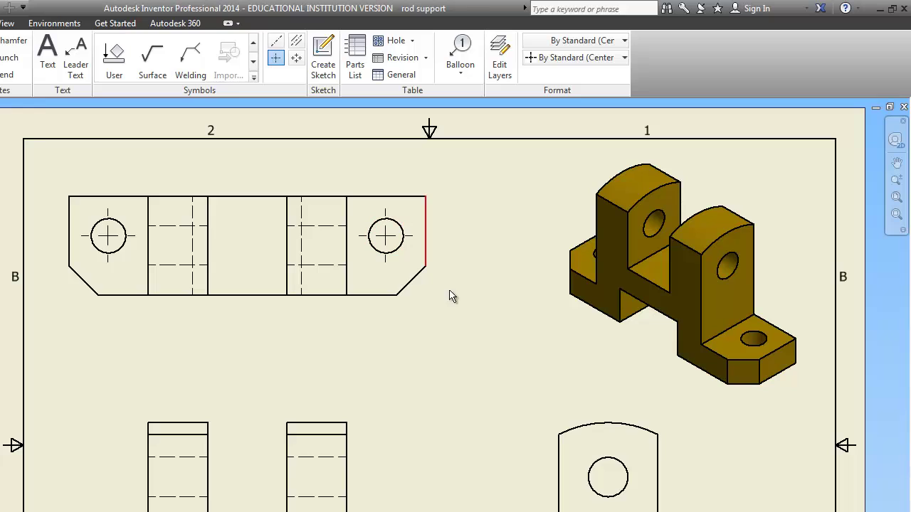
click(607, 459)
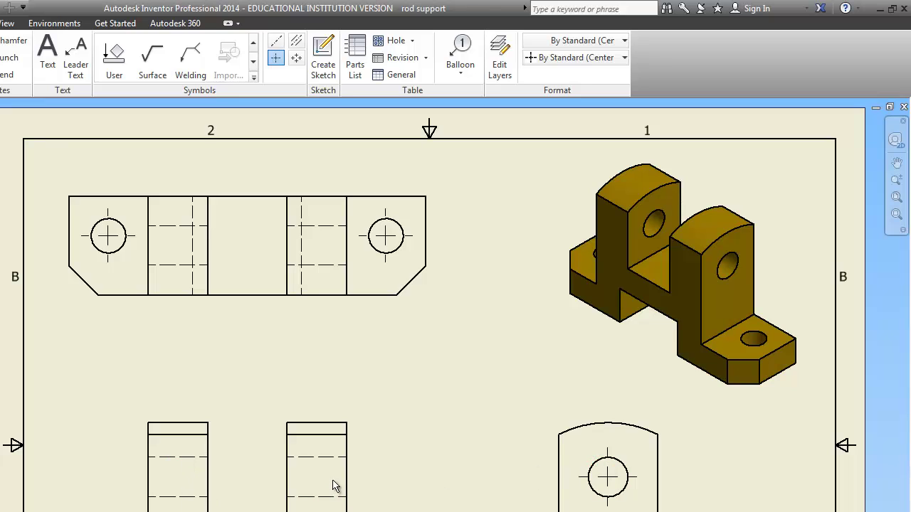
Step: Add bisector centerlines through the hidden holes in the top, front and side views
click(298, 42)
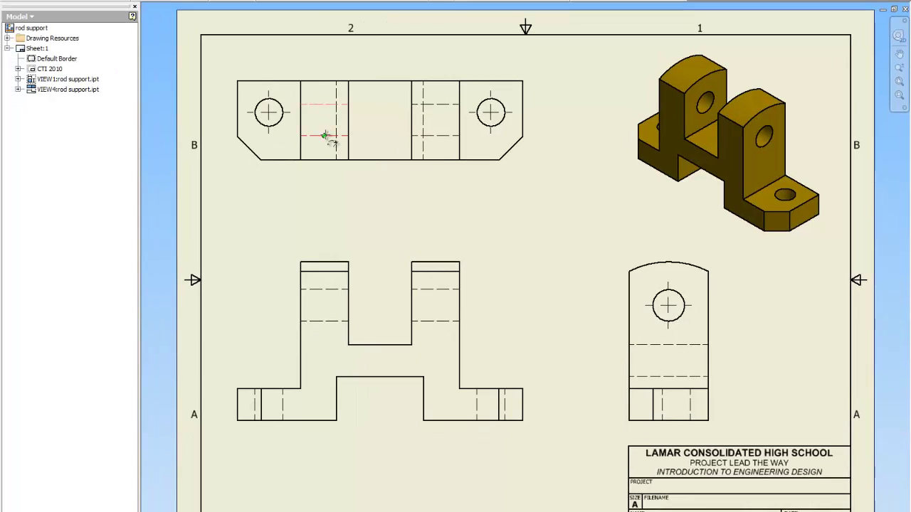
click(325, 135)
click(448, 136)
click(439, 322)
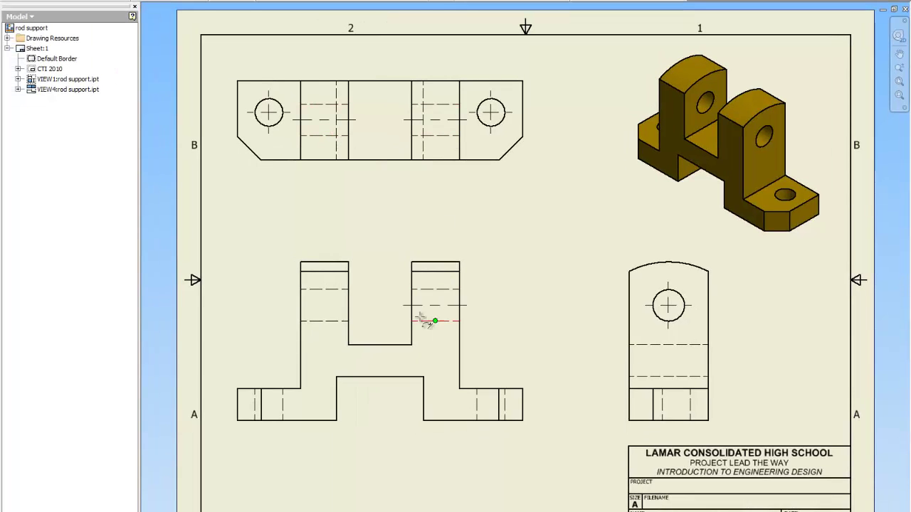
click(331, 289)
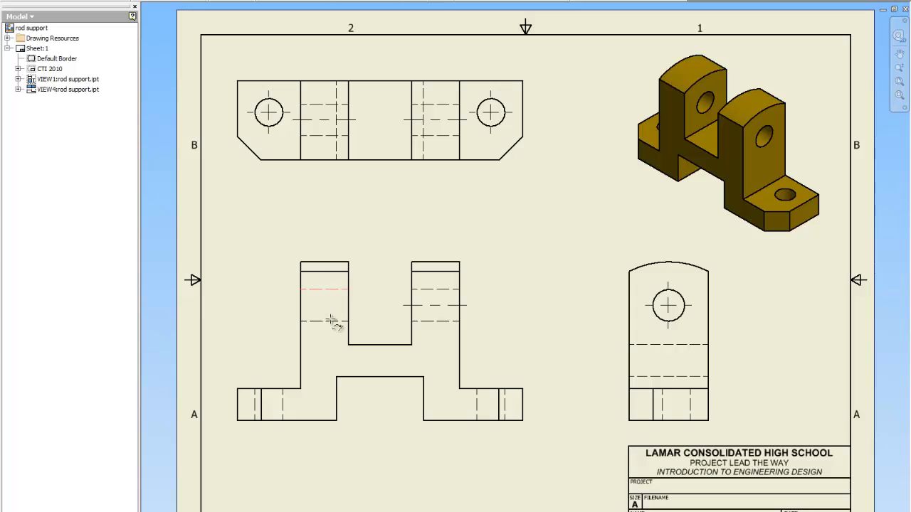
click(283, 405)
click(255, 404)
click(504, 407)
click(477, 405)
click(689, 405)
click(663, 405)
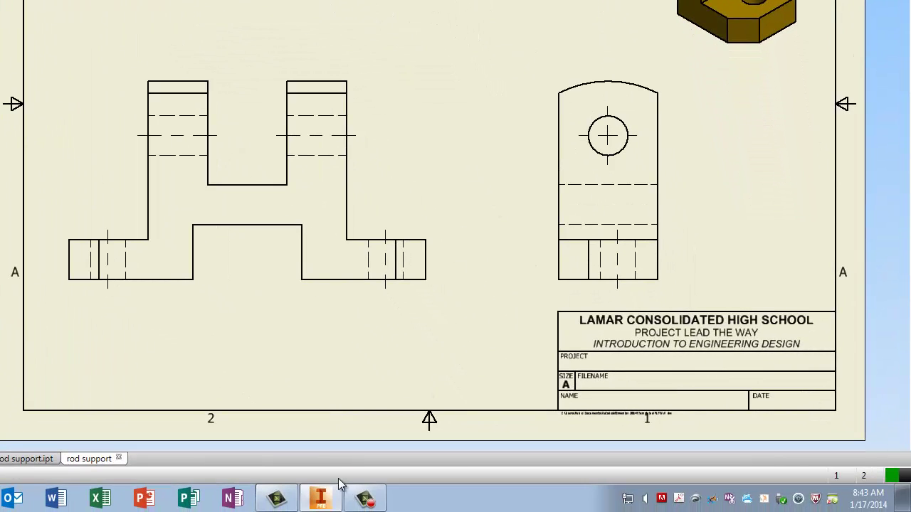
click(366, 501)
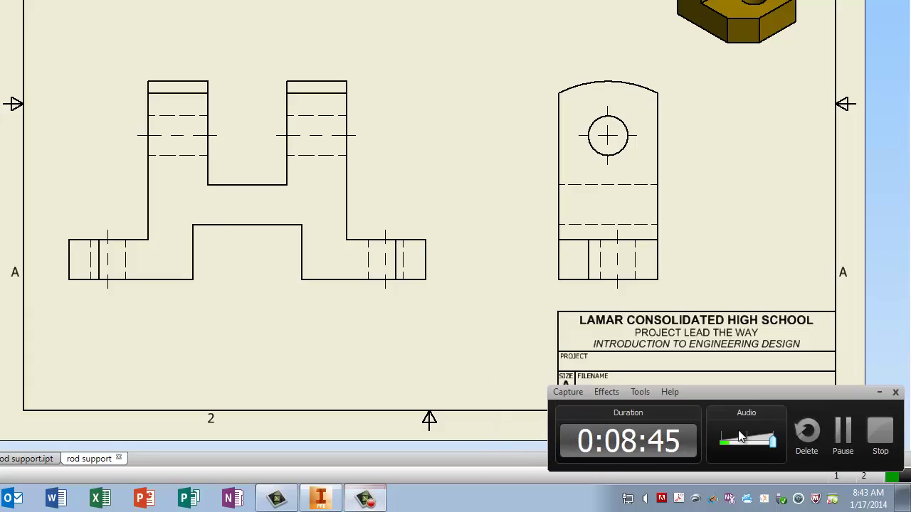